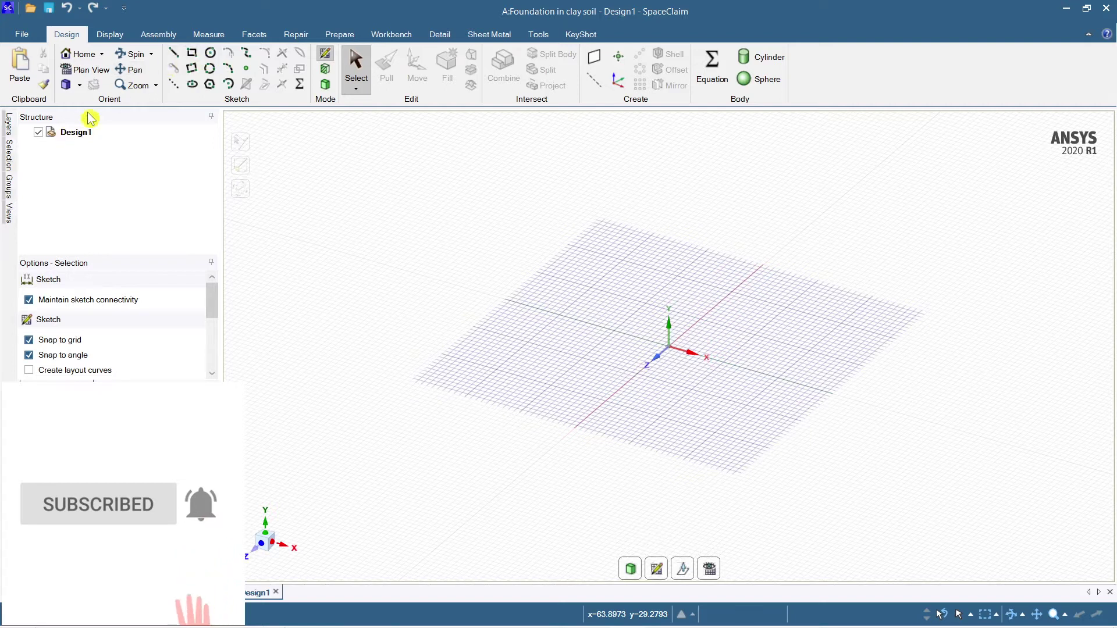
In Plan View, draw a centre-defined rectangle at the origin, 10000 mm high and 10000 mm wide
{"action": "left_click", "coordinate": [193, 53]}
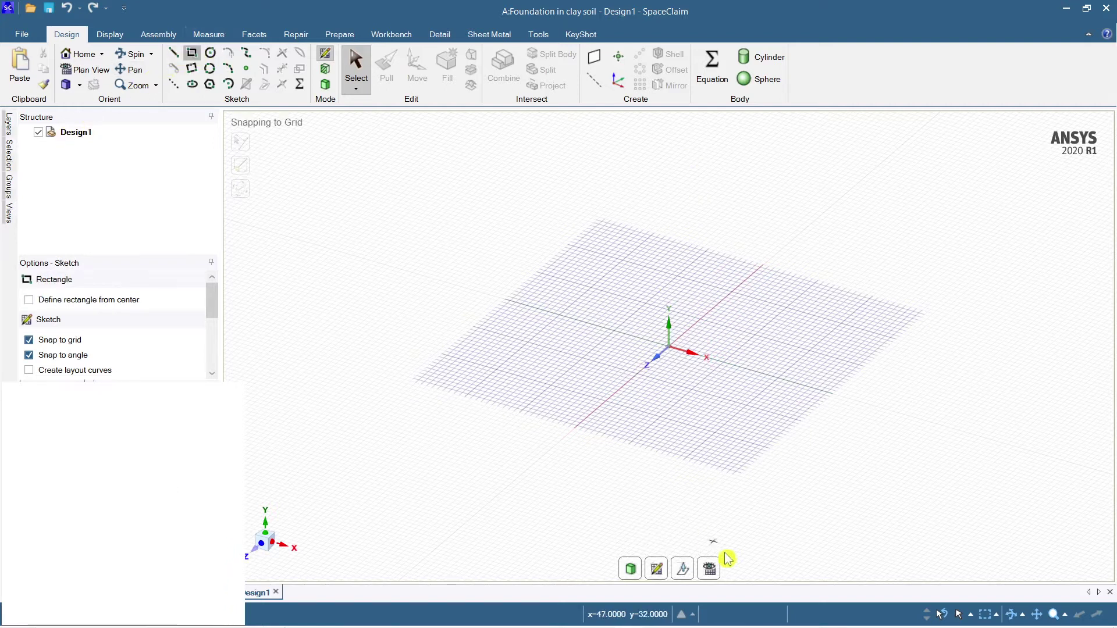
{"action": "left_click", "coordinate": [709, 572]}
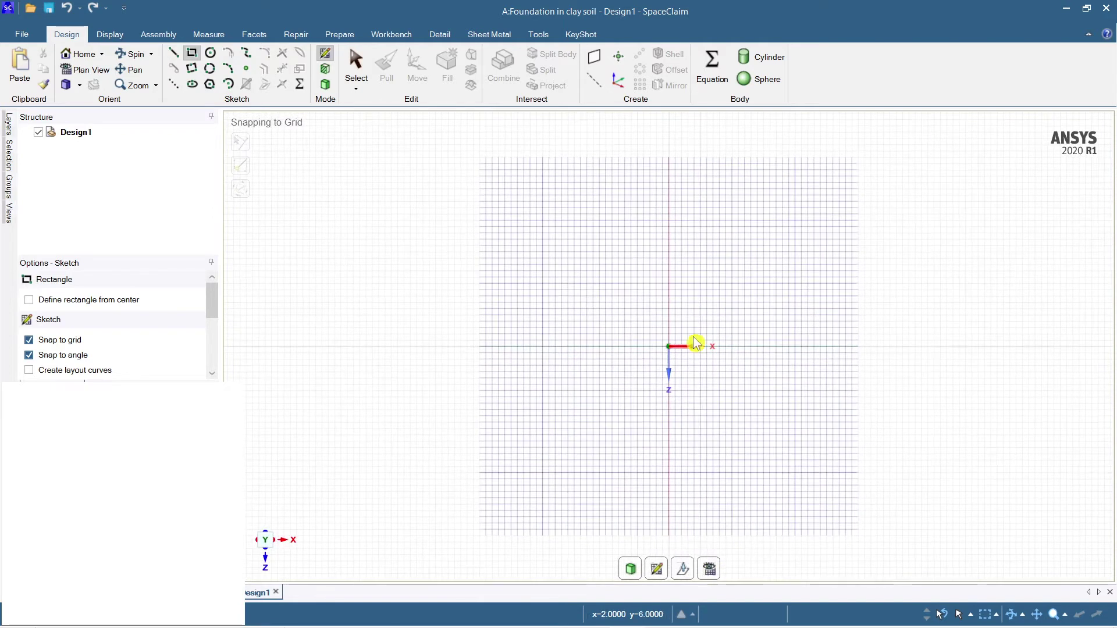
{"action": "left_click", "coordinate": [103, 306]}
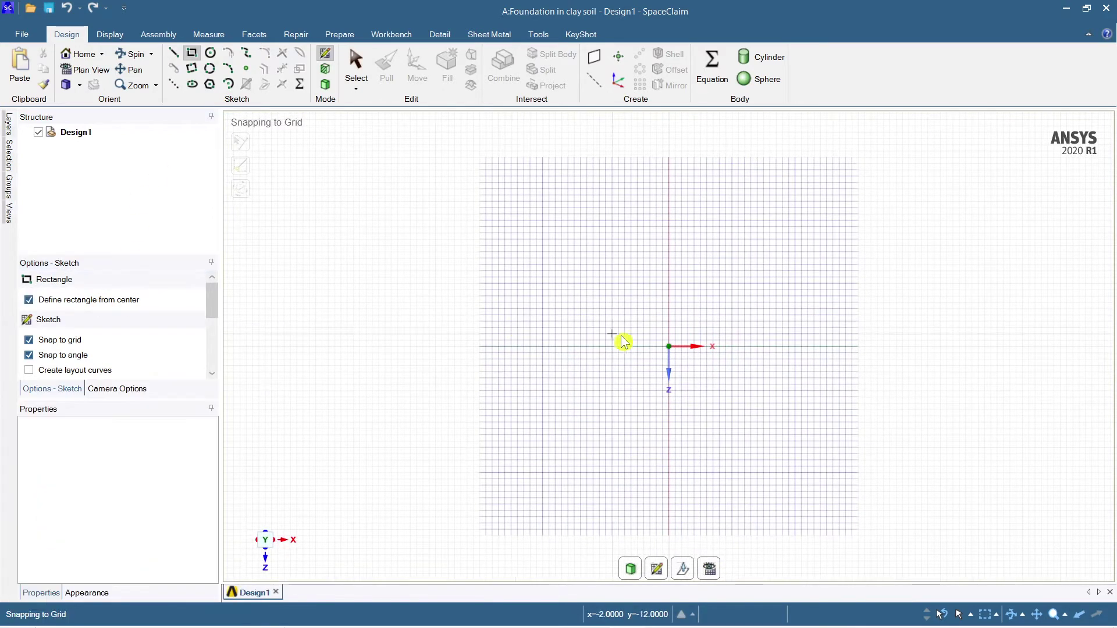
{"action": "left_click", "coordinate": [663, 317]}
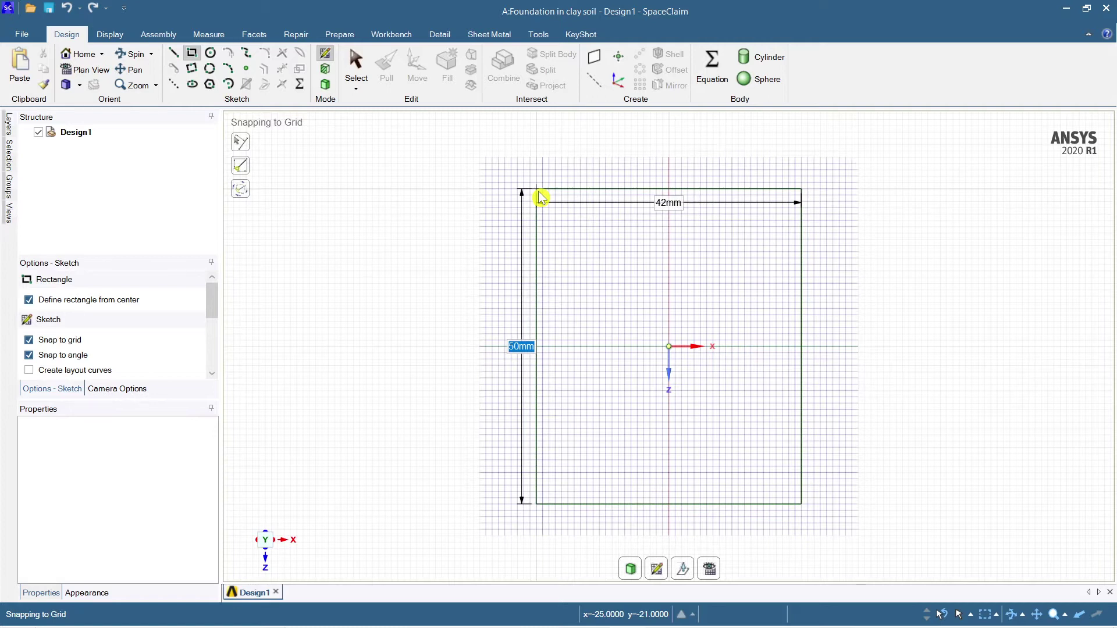
{"action": "type", "text": "10000"}
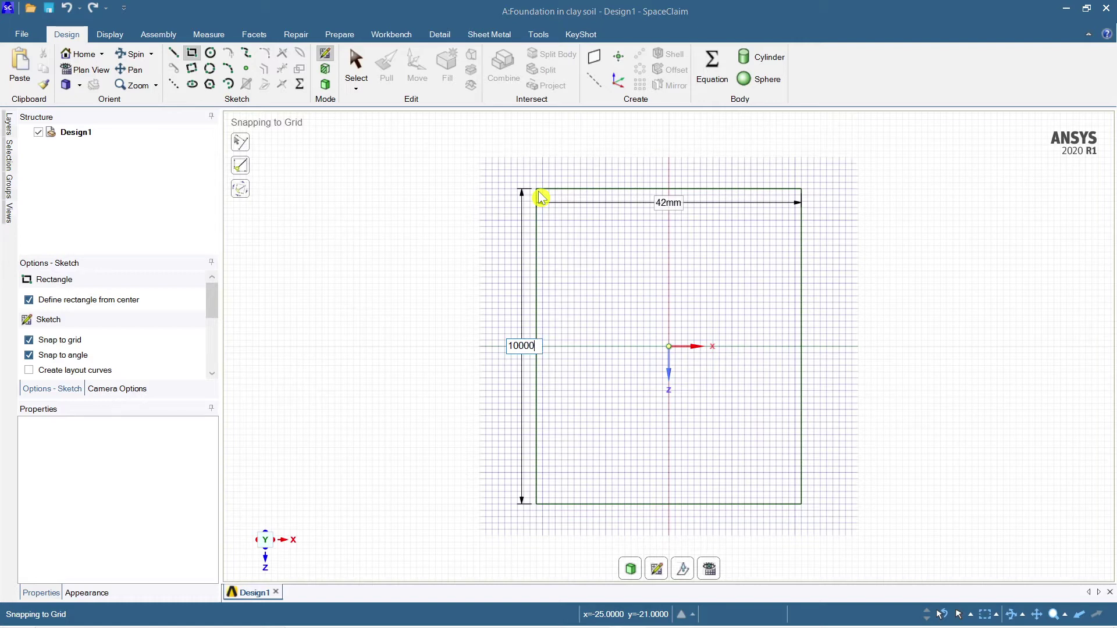
{"action": "type", "text": "10000"}
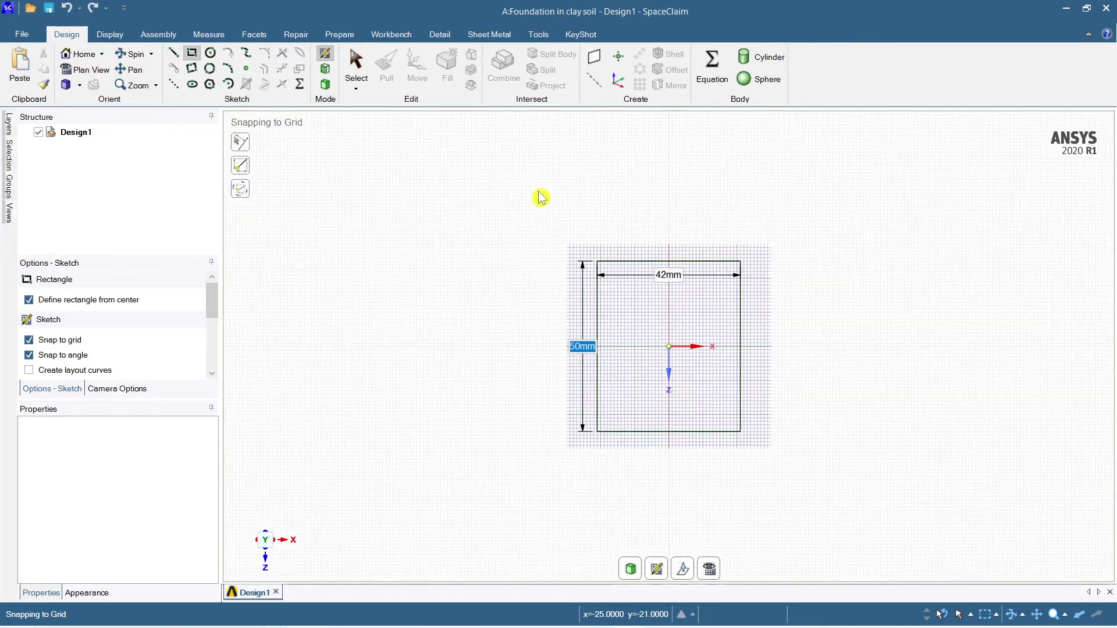
{"action": "key", "text": "Tab"}
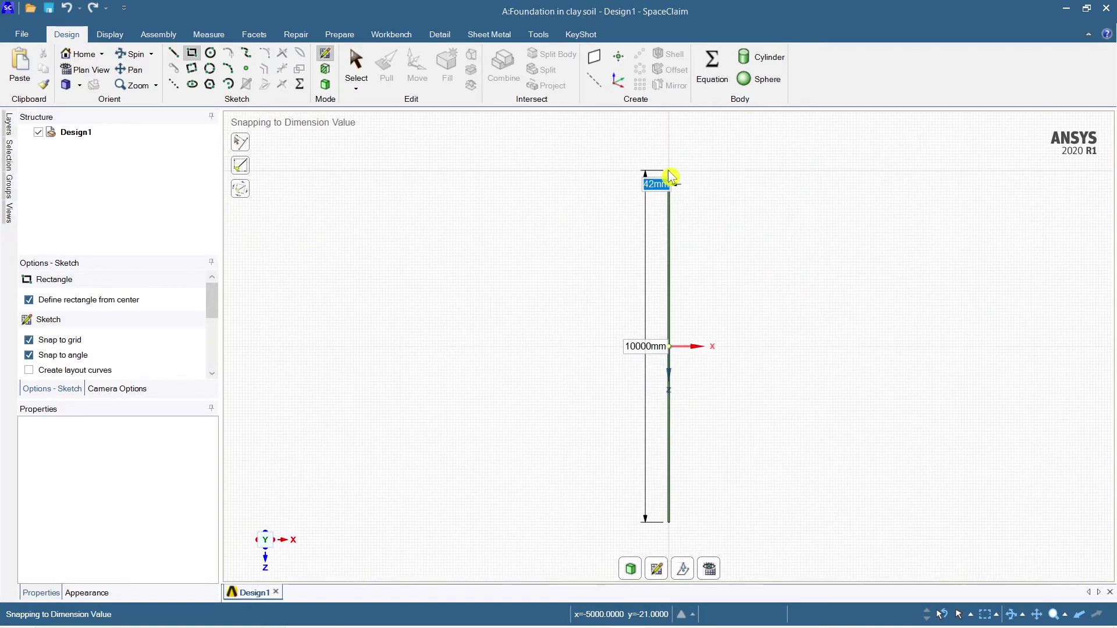
{"action": "type", "text": "1000"}
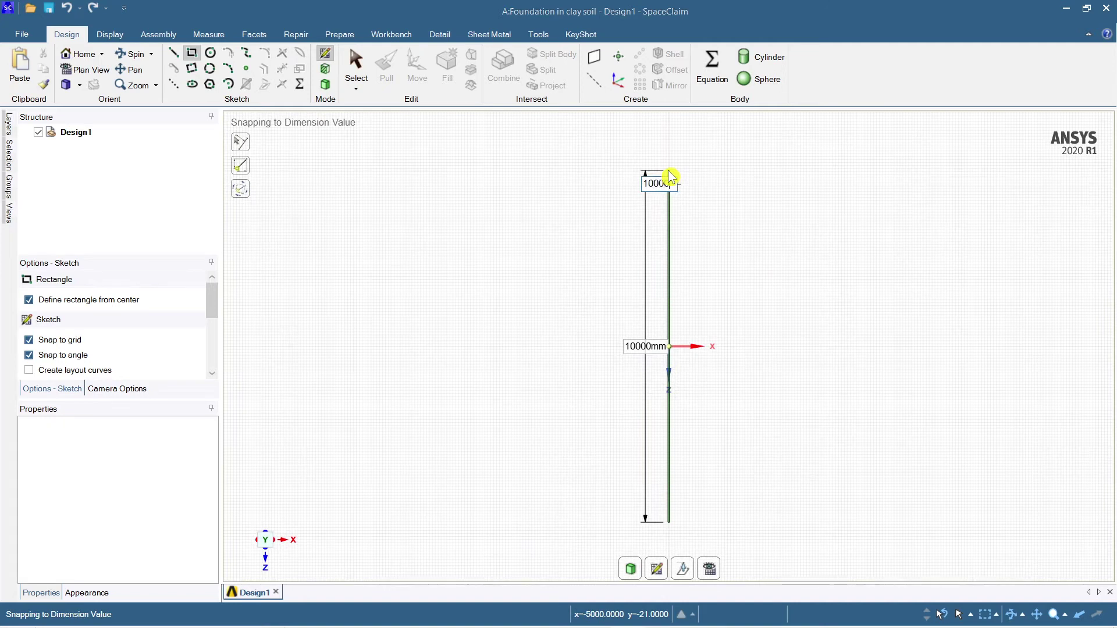
{"action": "type", "text": "10000"}
{"action": "key", "text": "Return"}
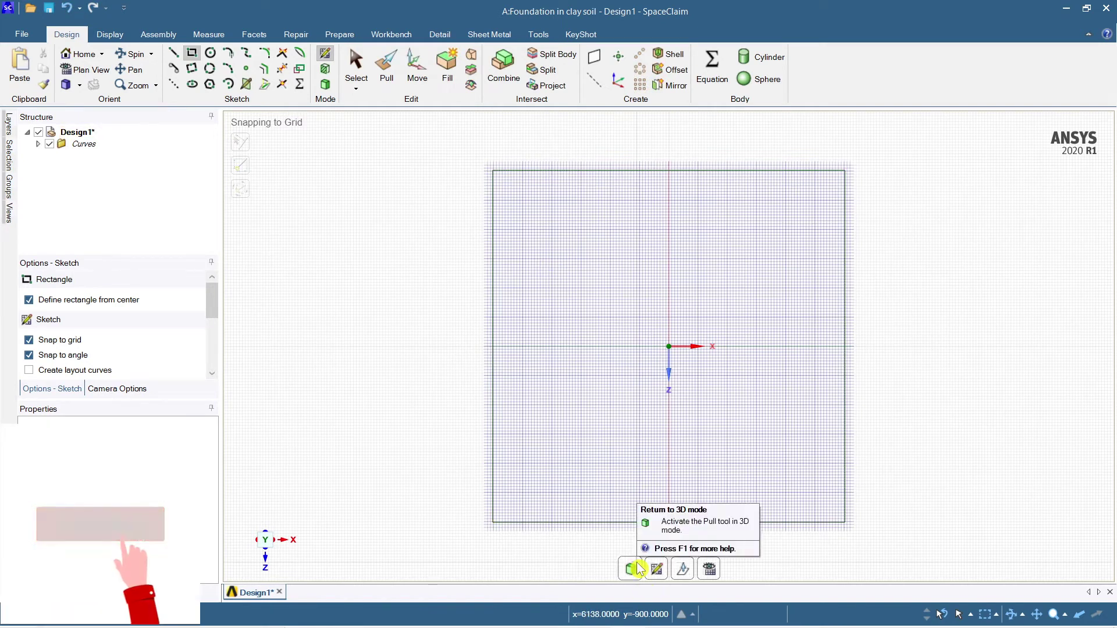
Pull the square face upward 5000 mm into a solid block
{"action": "left_click", "coordinate": [631, 568]}
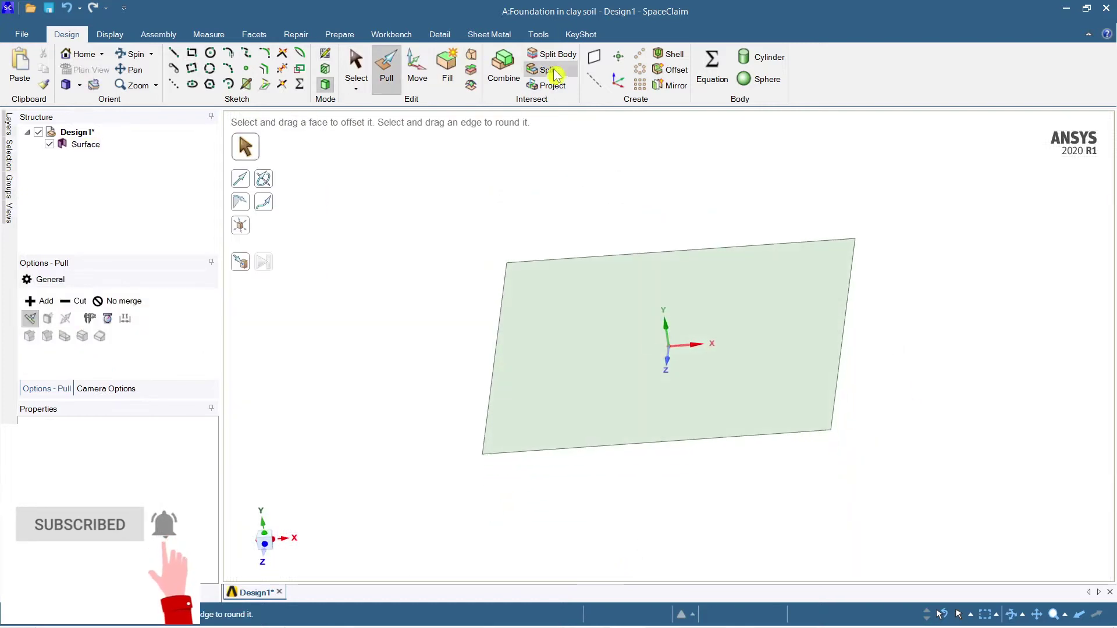
{"action": "left_click", "coordinate": [660, 325]}
{"action": "left_click", "coordinate": [660, 324]}
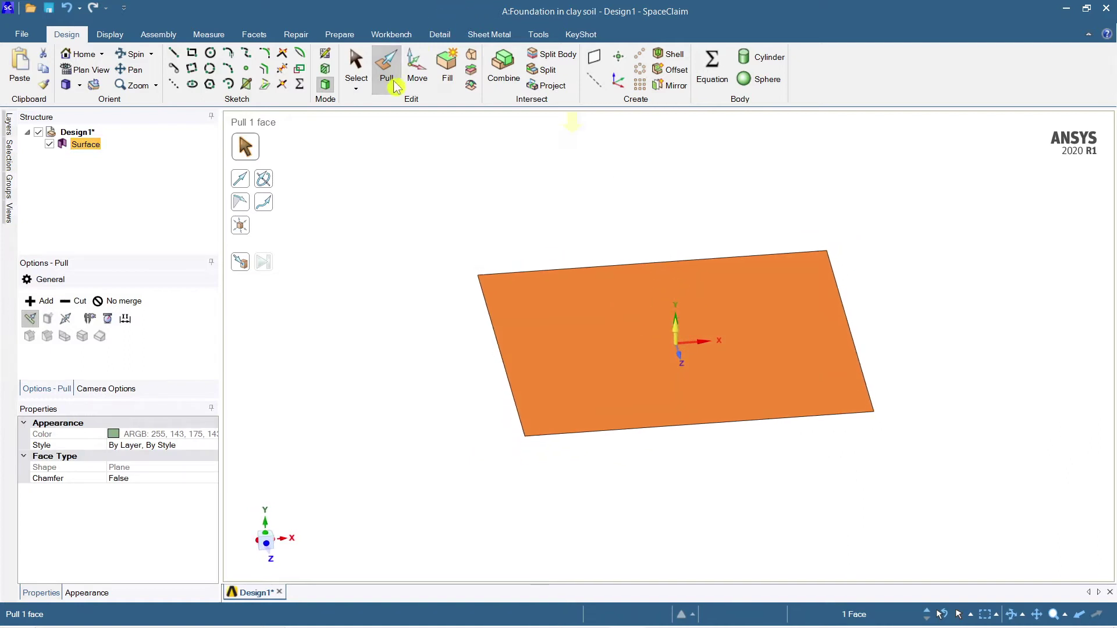
{"action": "mouse_move", "coordinate": [626, 333]}
{"action": "left_click_drag", "start_coordinate": [637, 311], "coordinate": [645, 249]}
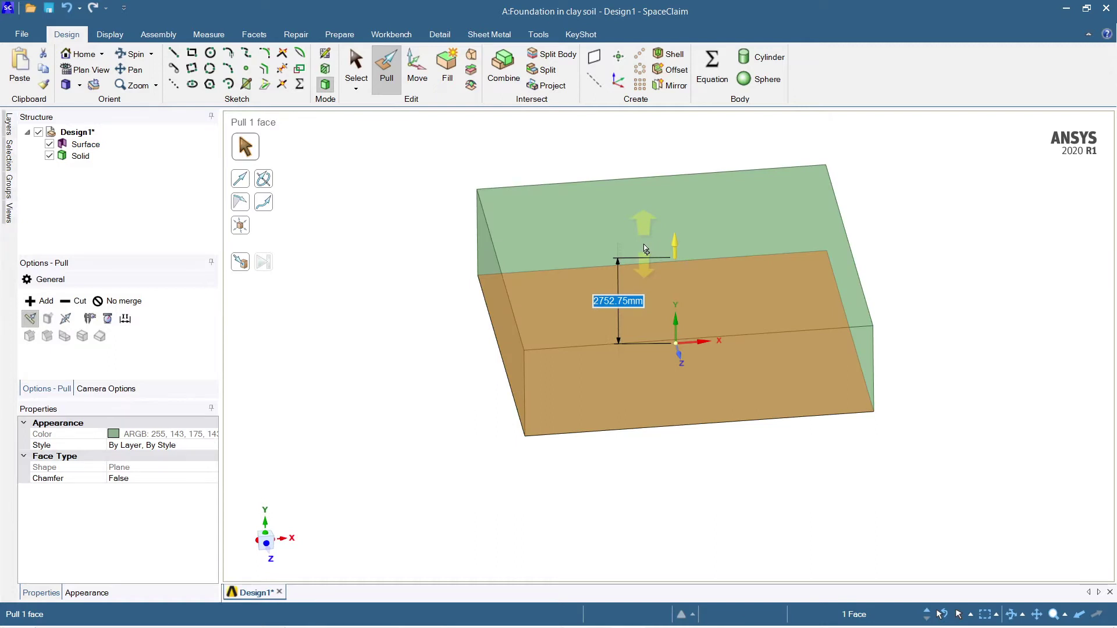
{"action": "type", "text": "5000"}
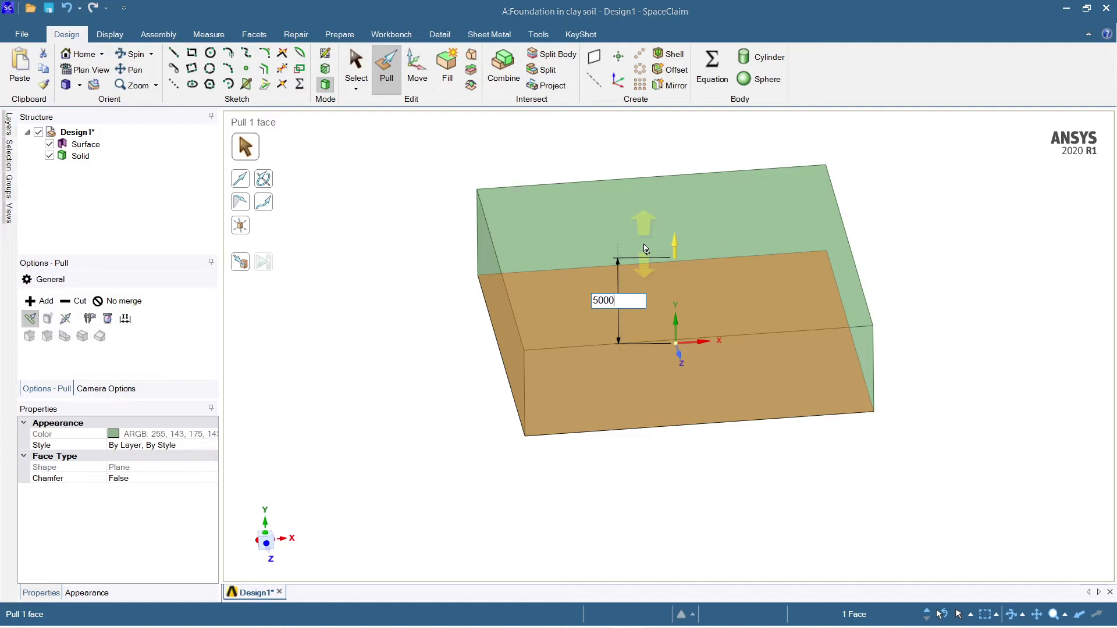
{"action": "key", "text": "Return"}
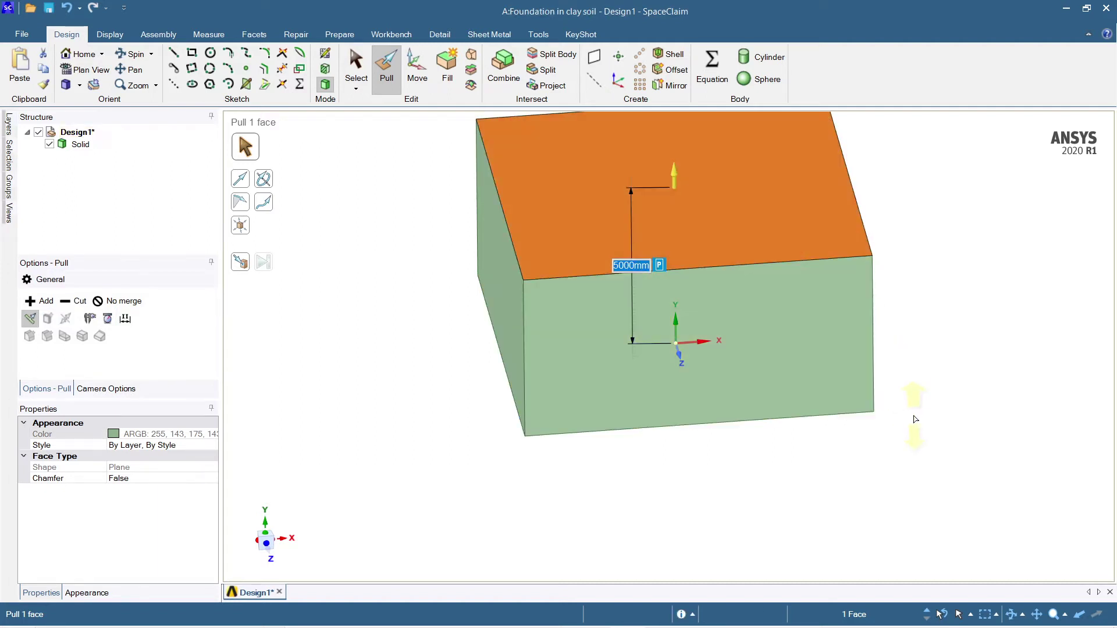
{"action": "middle_click_drag", "start_coordinate": [922, 364], "coordinate": [901, 409], "text": "shift"}
{"action": "key", "text": "Escape"}
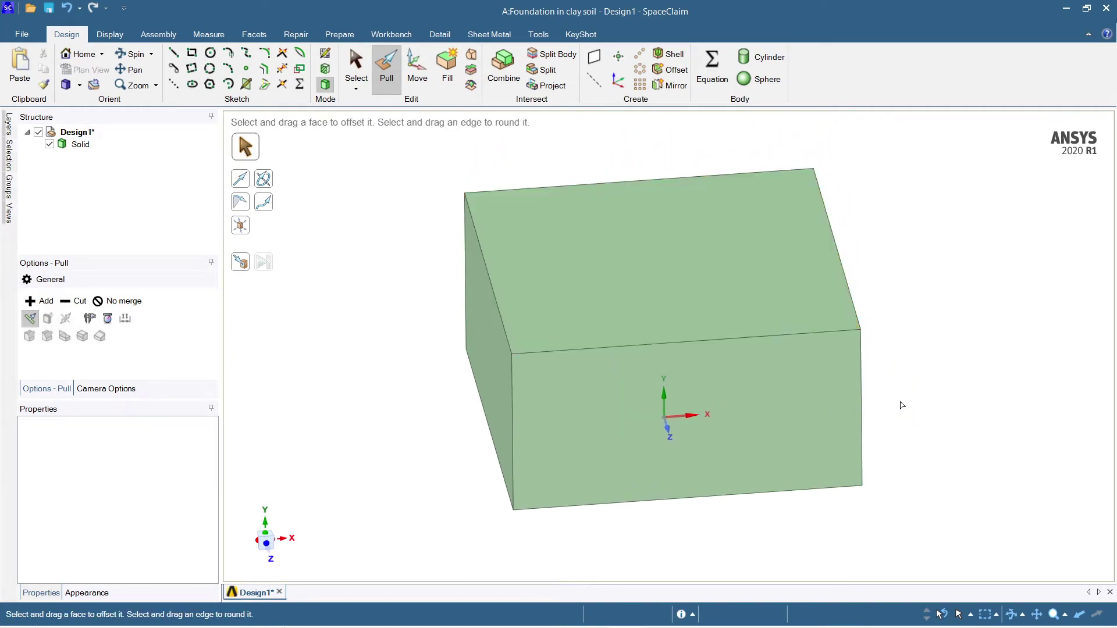
Rename the Solid body in the Structure tree to 'Clay soil'
{"action": "key", "text": "s"}
{"action": "left_click", "coordinate": [86, 149]}
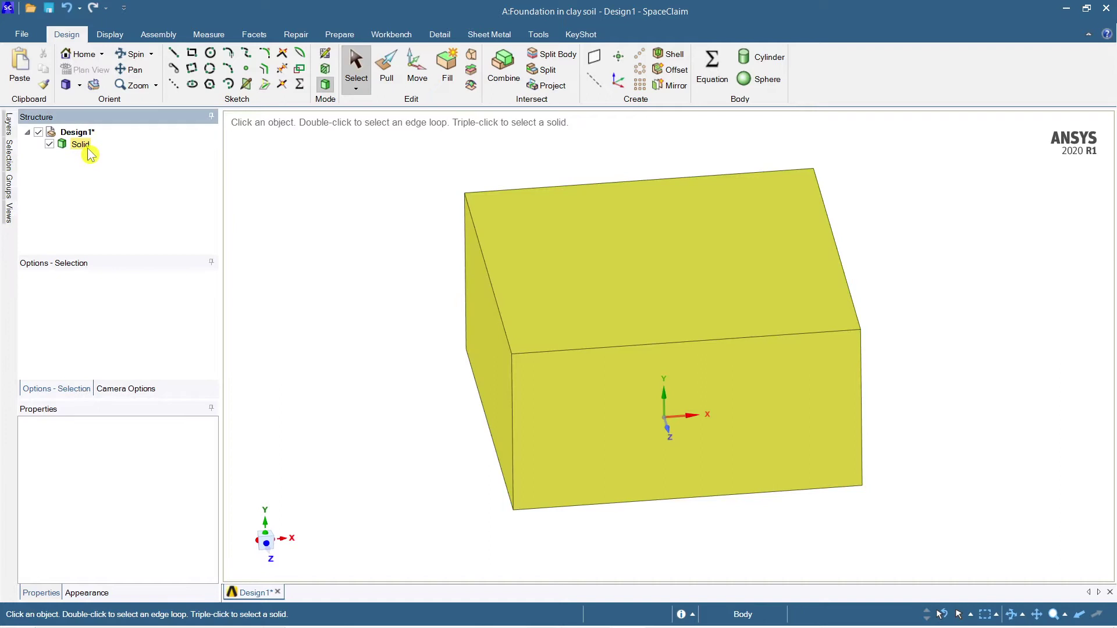
{"action": "left_click", "coordinate": [88, 150]}
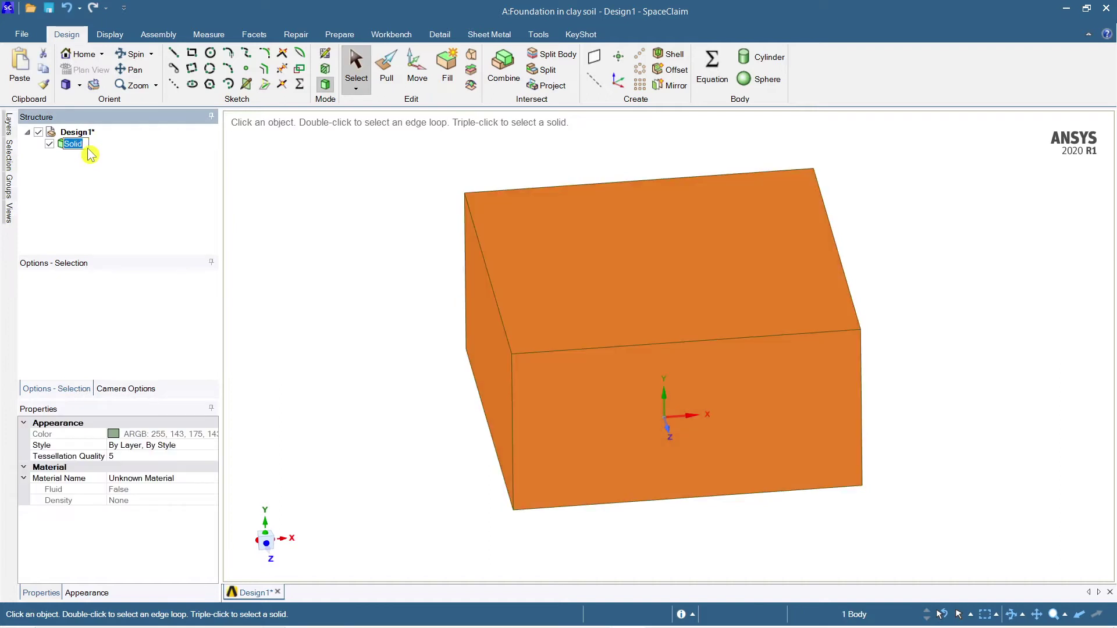
{"action": "type", "text": "Clay soil"}
{"action": "left_click", "coordinate": [297, 199]}
{"action": "mouse_move", "coordinate": [930, 363]}
{"action": "middle_mouse_down", "text": "ctrl"}
{"action": "mouse_move", "coordinate": [950, 372]}
{"action": "mouse_move", "coordinate": [932, 379]}
{"action": "middle_mouse_up", "text": "ctrl"}
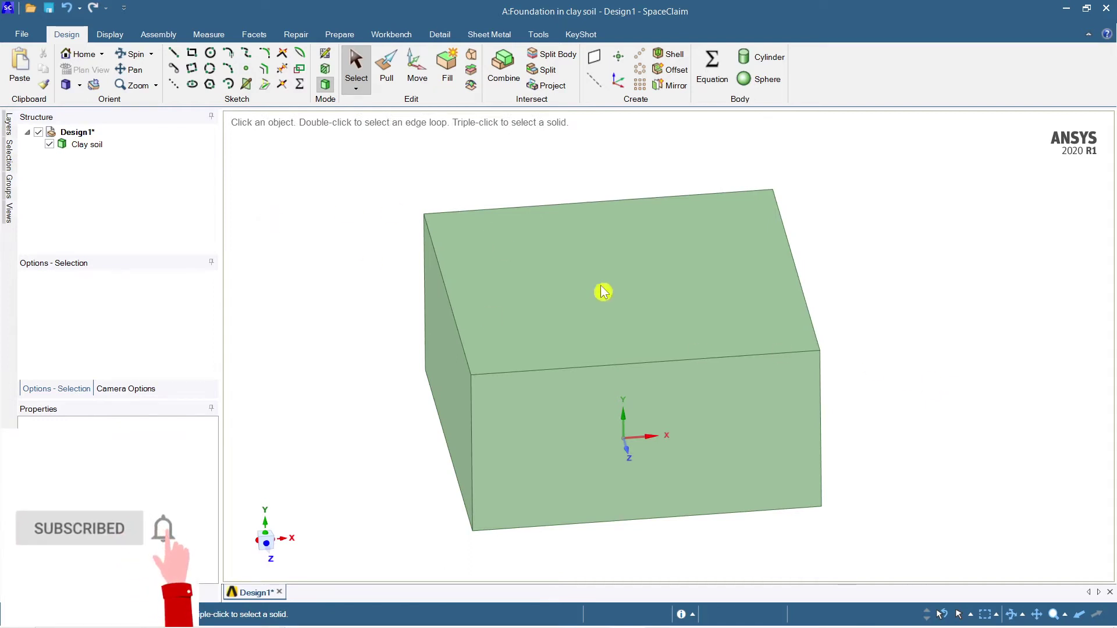
{"action": "left_click", "coordinate": [73, 138]}
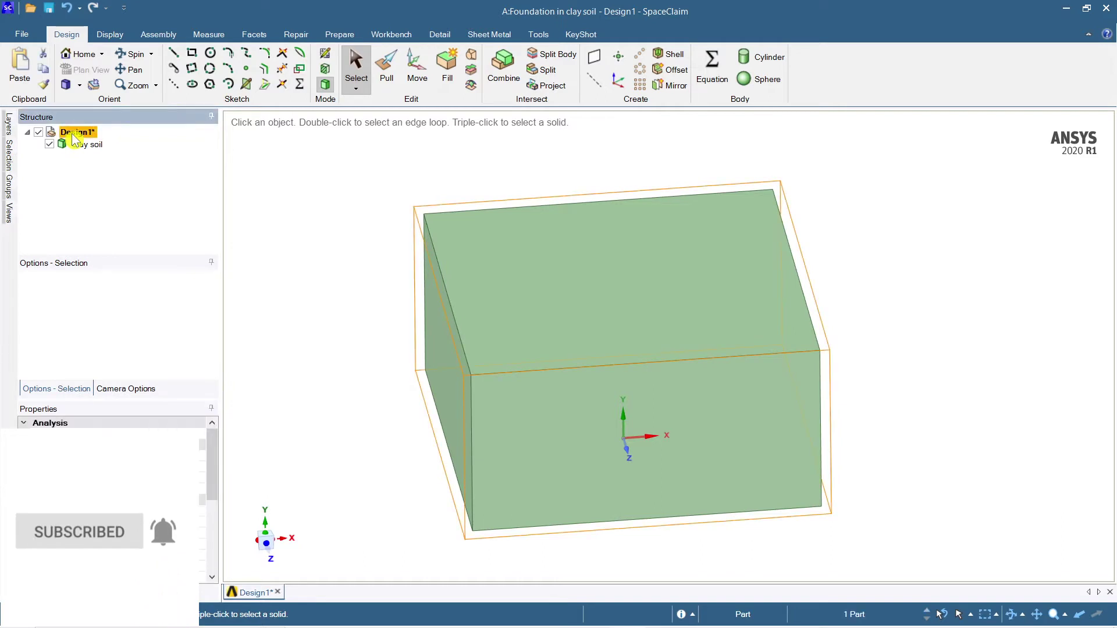
Add a new component under Design1, keeping the default name Component1
{"action": "right_click", "coordinate": [72, 136]}
{"action": "left_click", "coordinate": [63, 182]}
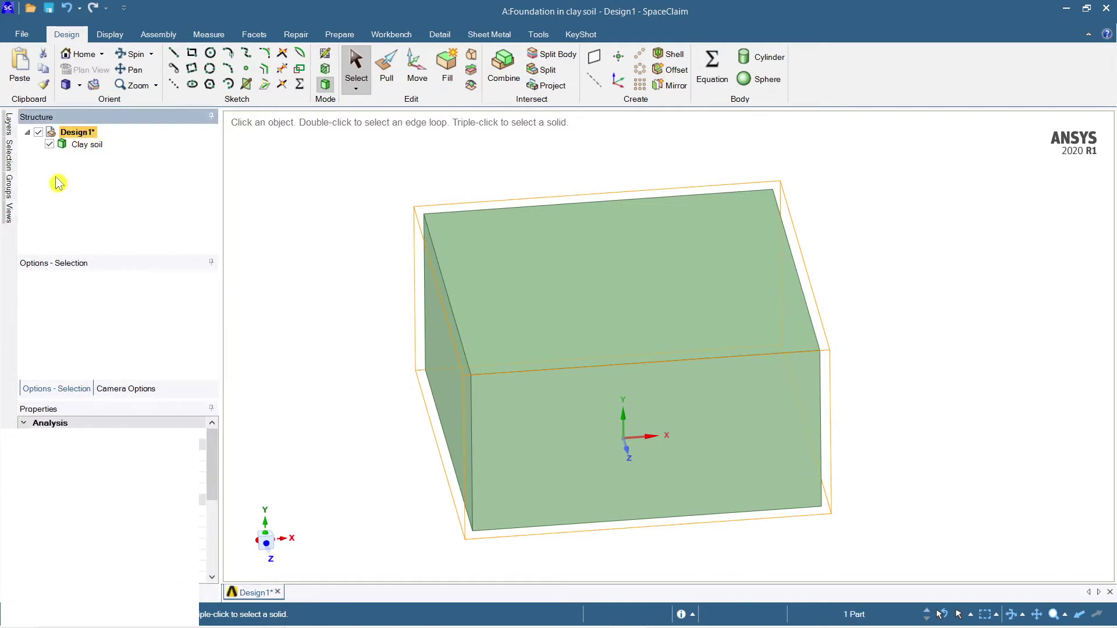
{"action": "right_click", "coordinate": [75, 138]}
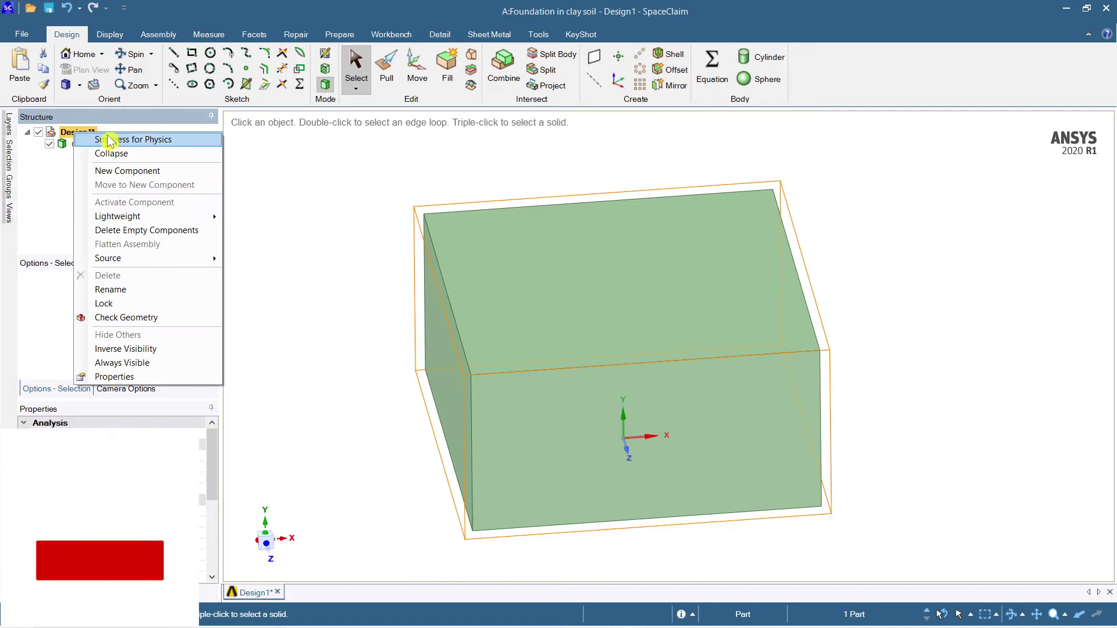
{"action": "left_click", "coordinate": [156, 181]}
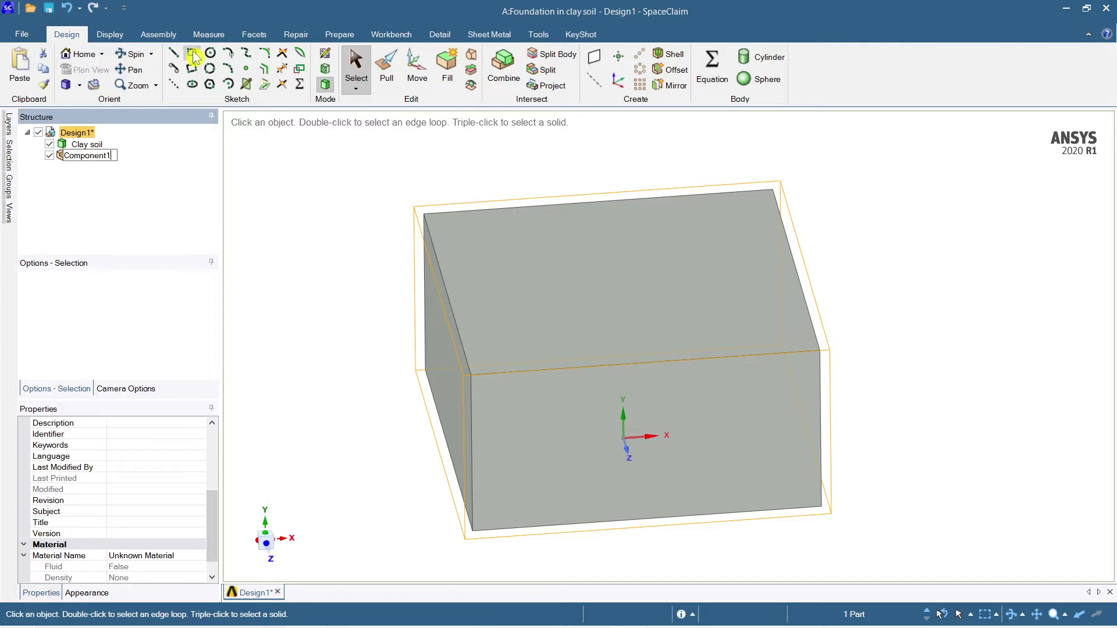
{"action": "key", "text": "Return"}
{"action": "middle_click_drag", "start_coordinate": [952, 398], "coordinate": [909, 422]}
{"action": "left_click", "coordinate": [726, 292]}
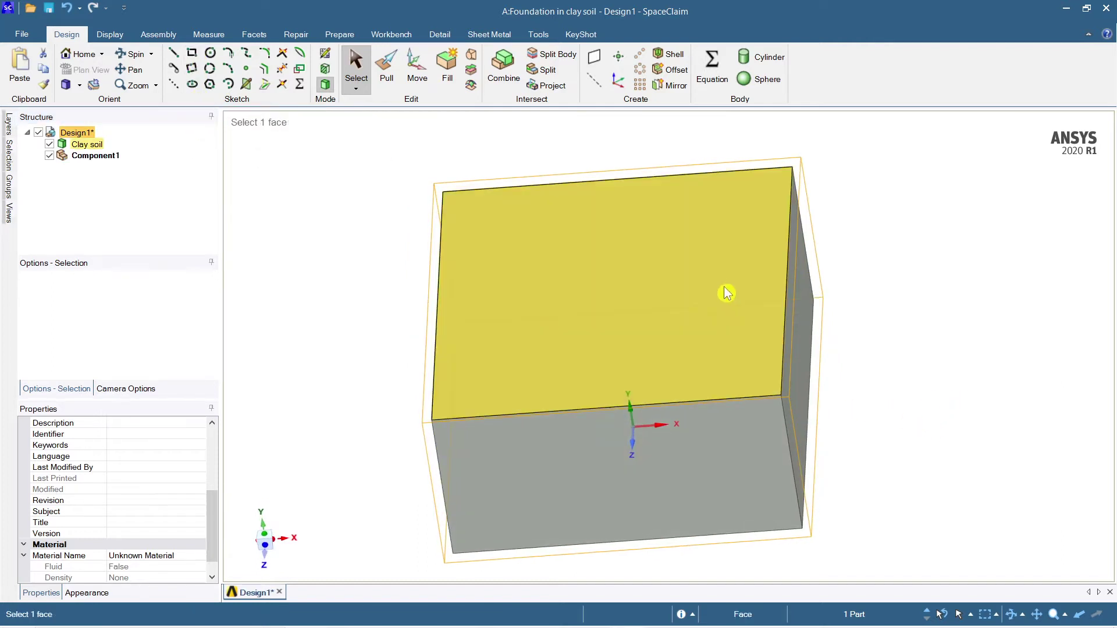
On the block's top face, sketch a 3000 × 3000 mm rectangle centred on the origin
{"action": "left_click", "coordinate": [605, 291]}
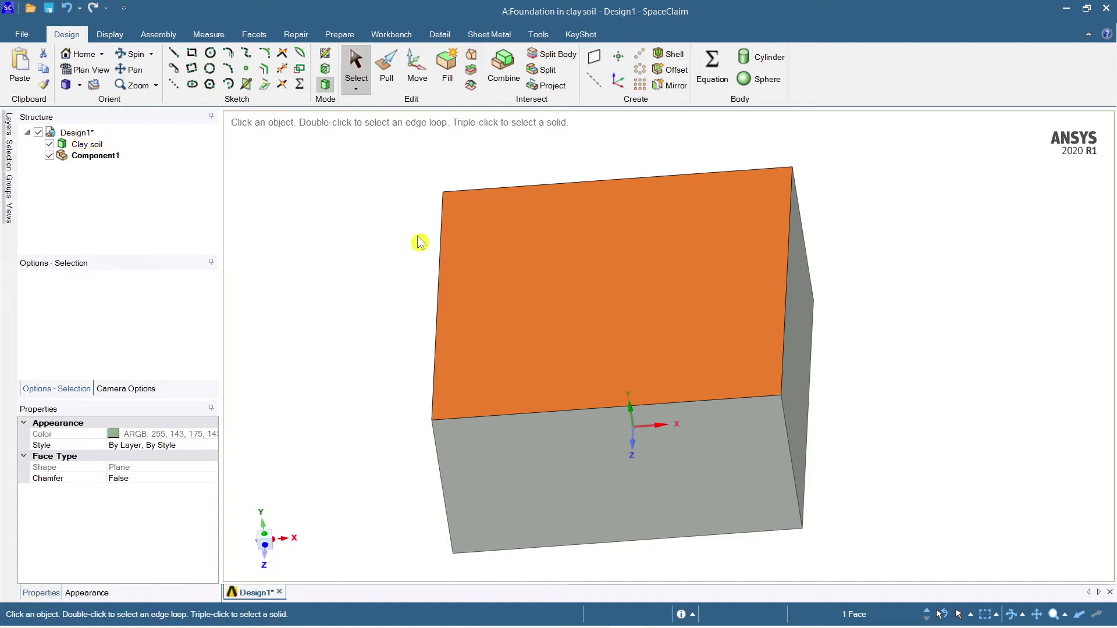
{"action": "left_click", "coordinate": [85, 69]}
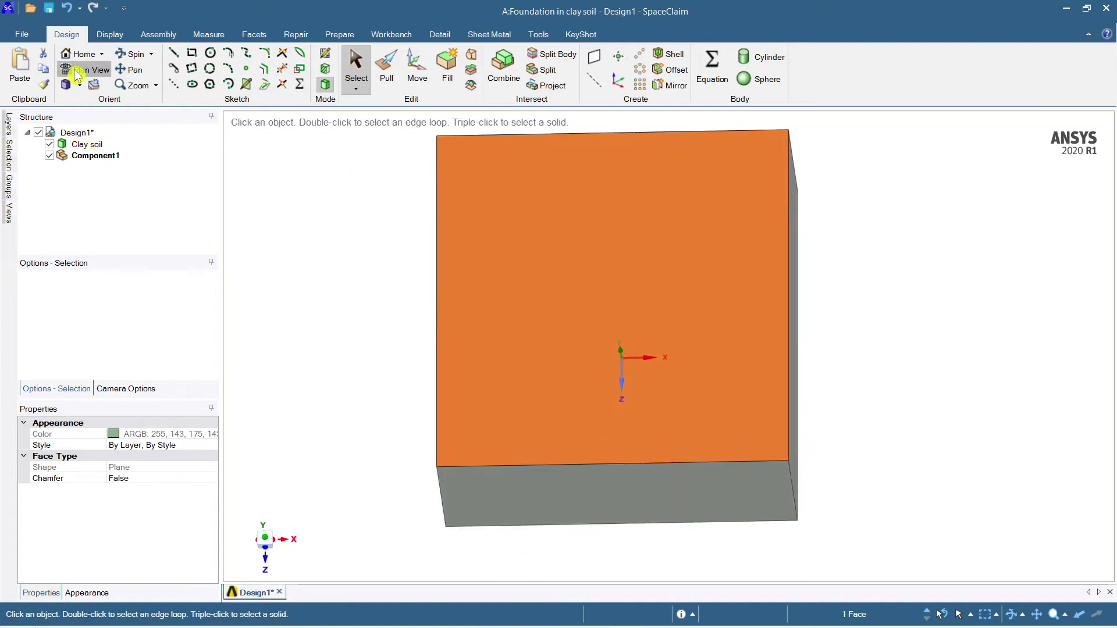
{"action": "left_click", "coordinate": [194, 54]}
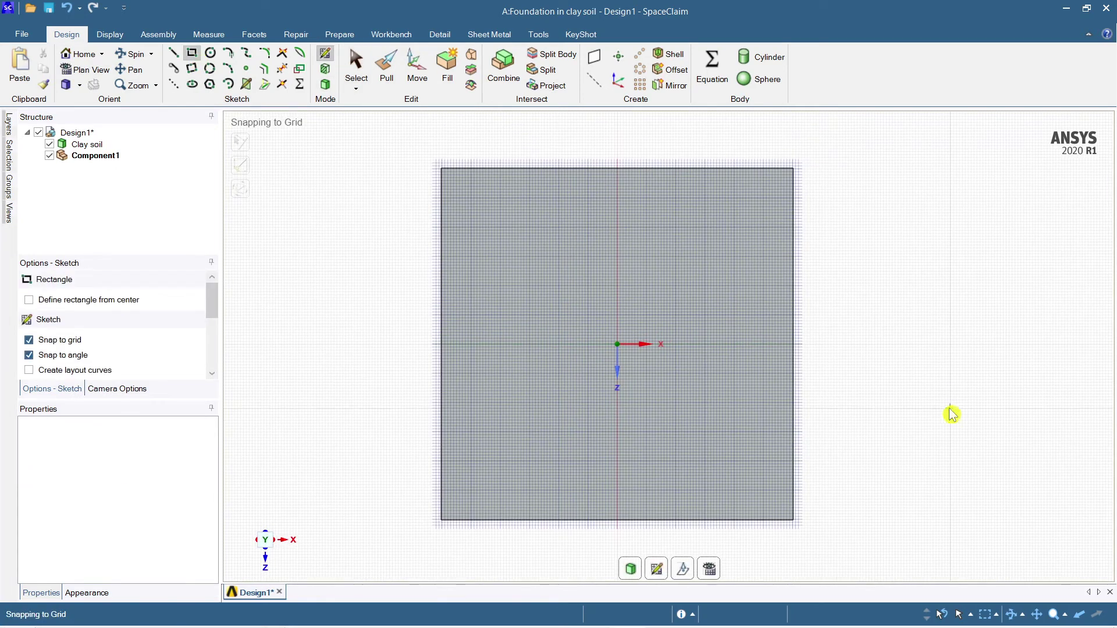
{"action": "left_click", "coordinate": [68, 303]}
{"action": "left_click", "coordinate": [616, 345]}
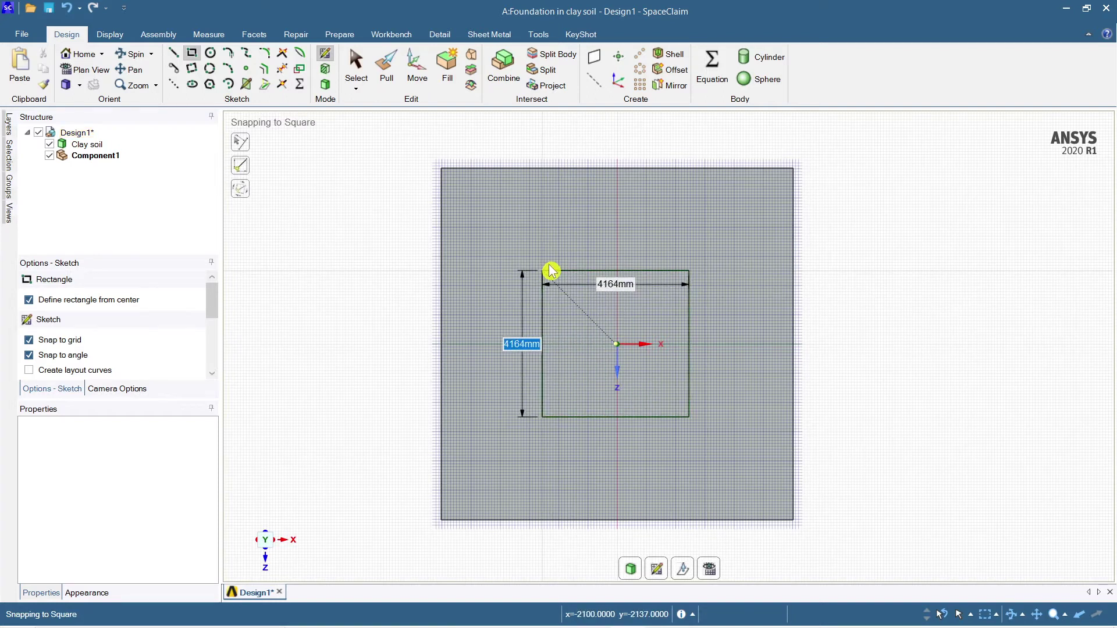
{"action": "type", "text": "3000"}
{"action": "key", "text": "Tab"}
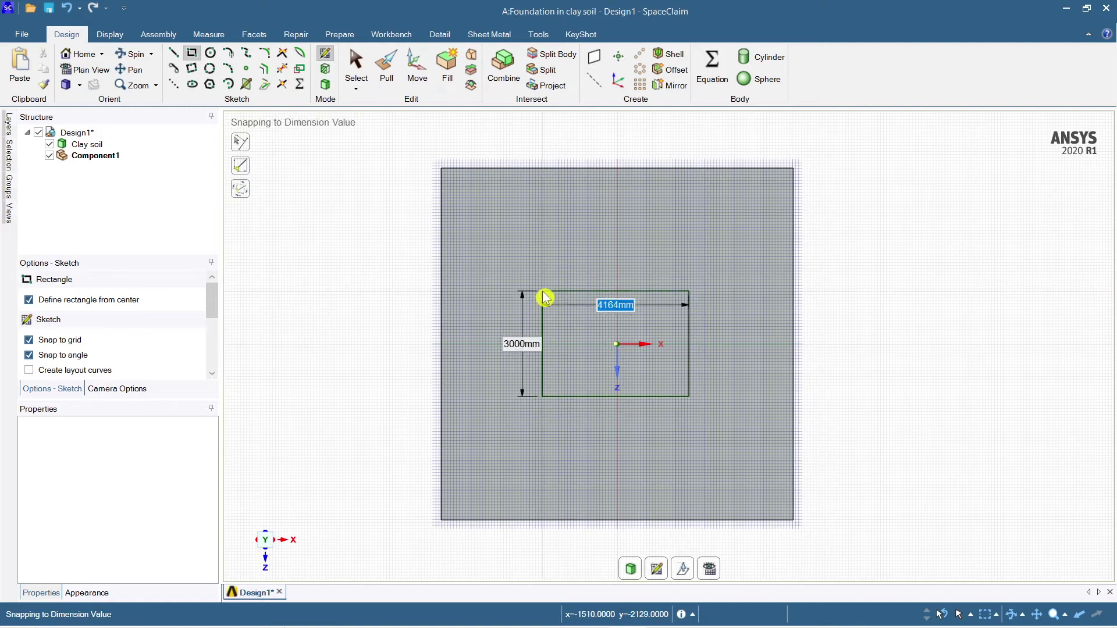
{"action": "type", "text": "3000"}
{"action": "key", "text": "Return"}
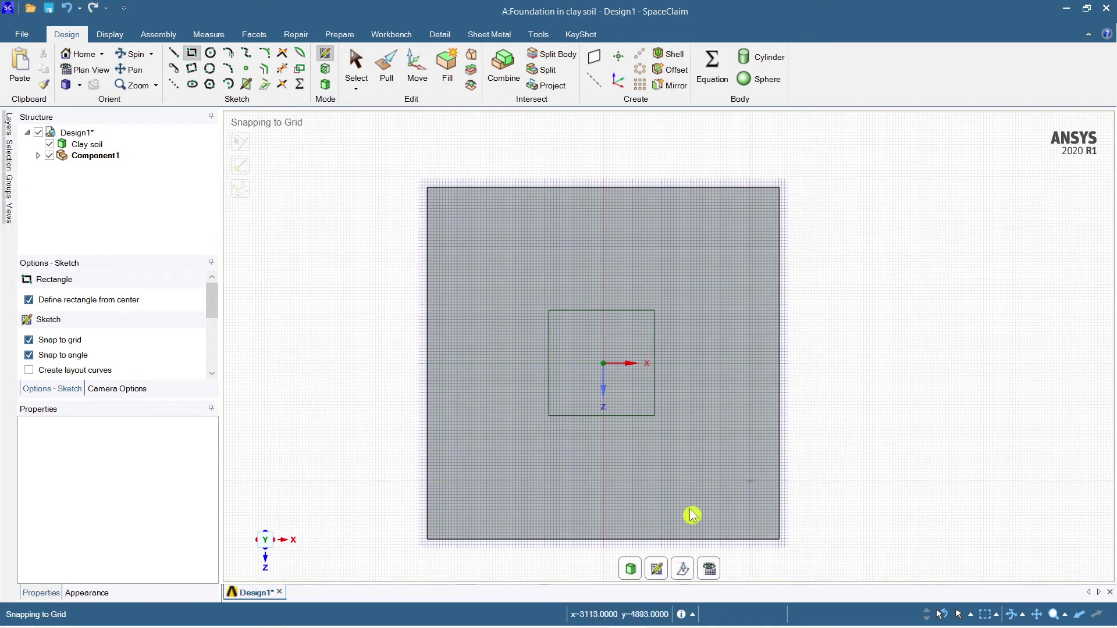
Pull the 3000 mm square up 750 mm to form the footing on the soil block
{"action": "left_click", "coordinate": [628, 573]}
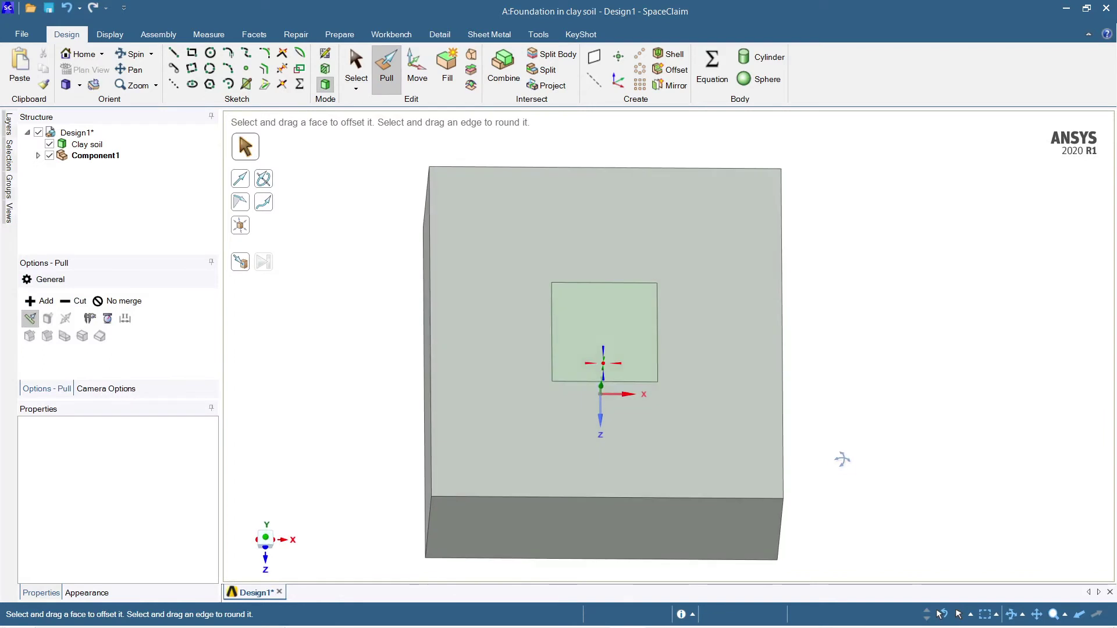
{"action": "left_click", "coordinate": [613, 350]}
{"action": "left_click", "coordinate": [922, 428]}
{"action": "left_click", "coordinate": [606, 356]}
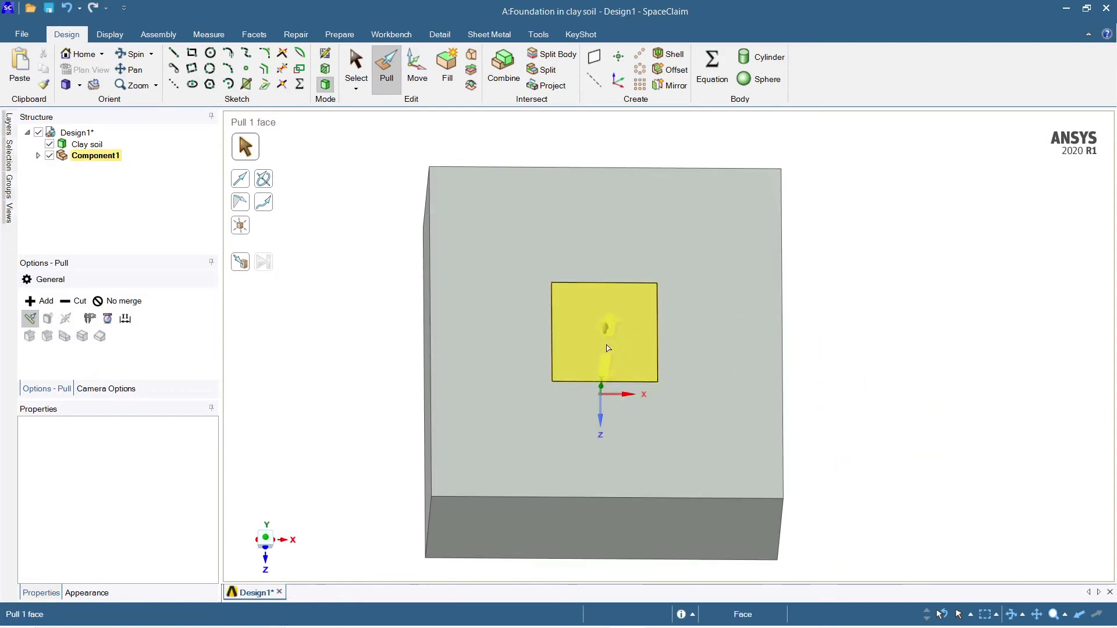
{"action": "mouse_move", "coordinate": [605, 345]}
{"action": "left_mouse_down"}
{"action": "mouse_move", "coordinate": [613, 311]}
{"action": "mouse_move", "coordinate": [611, 334]}
{"action": "left_mouse_up"}
{"action": "type", "text": "75"}
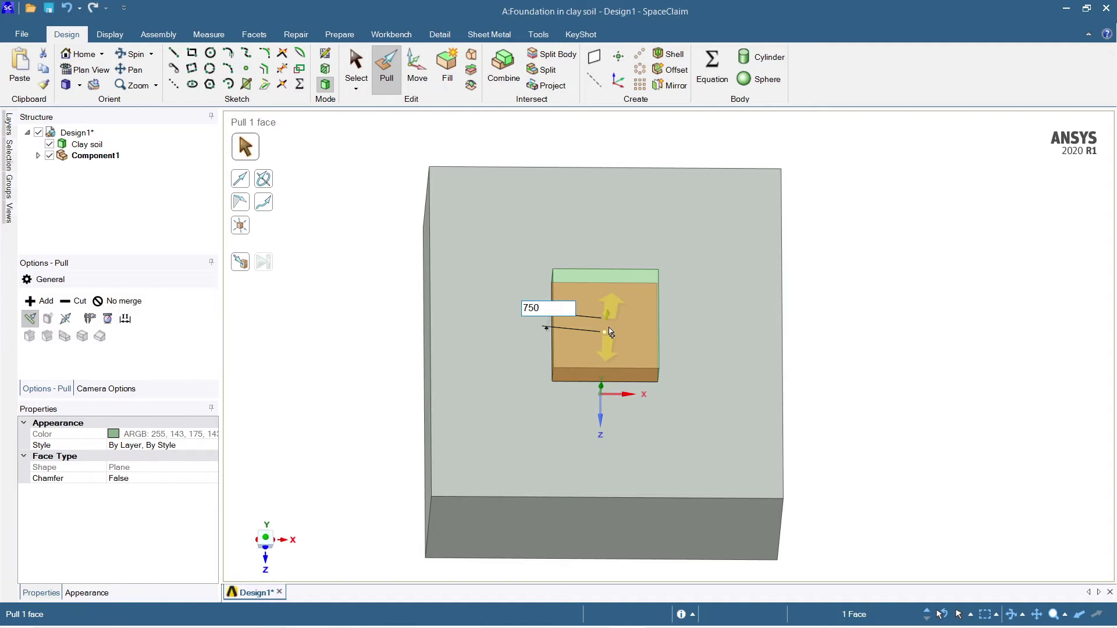
{"action": "type", "text": "0"}
{"action": "key", "text": "Return"}
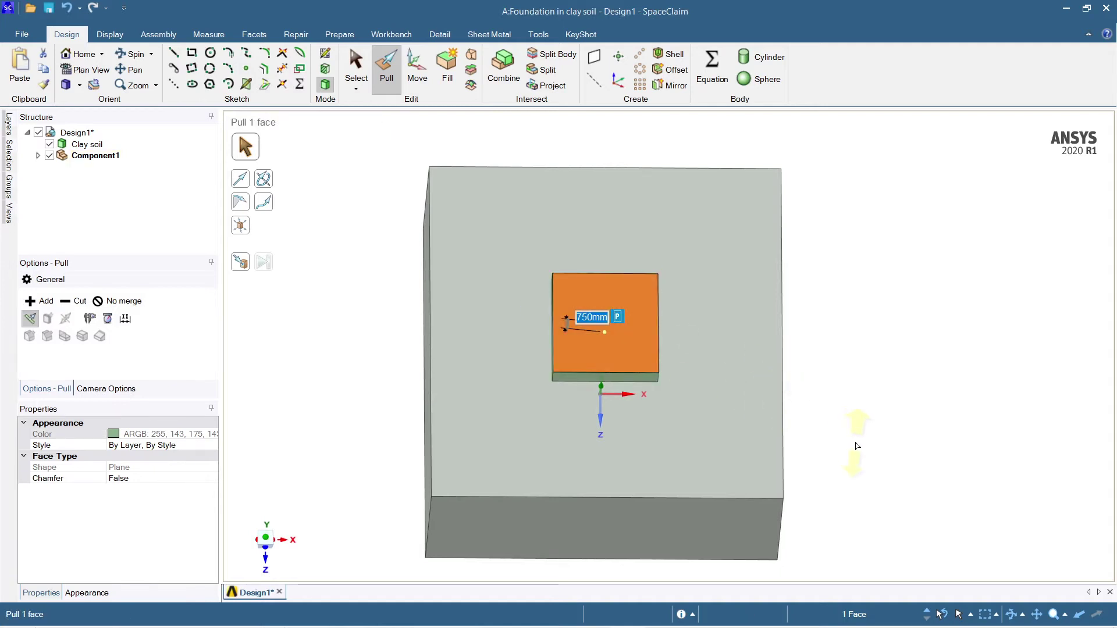
{"action": "middle_click_drag", "start_coordinate": [856, 445], "coordinate": [846, 420]}
{"action": "left_click", "coordinate": [863, 394]}
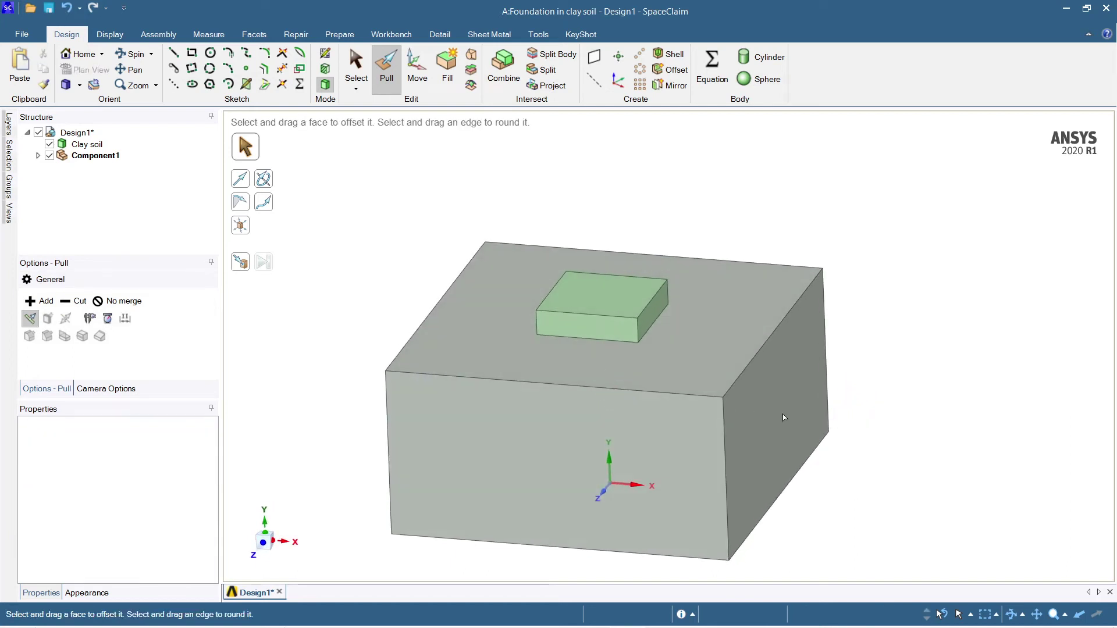
Expand Component1 and rename its Solid body to 'Footing'
{"action": "left_click", "coordinate": [37, 155]}
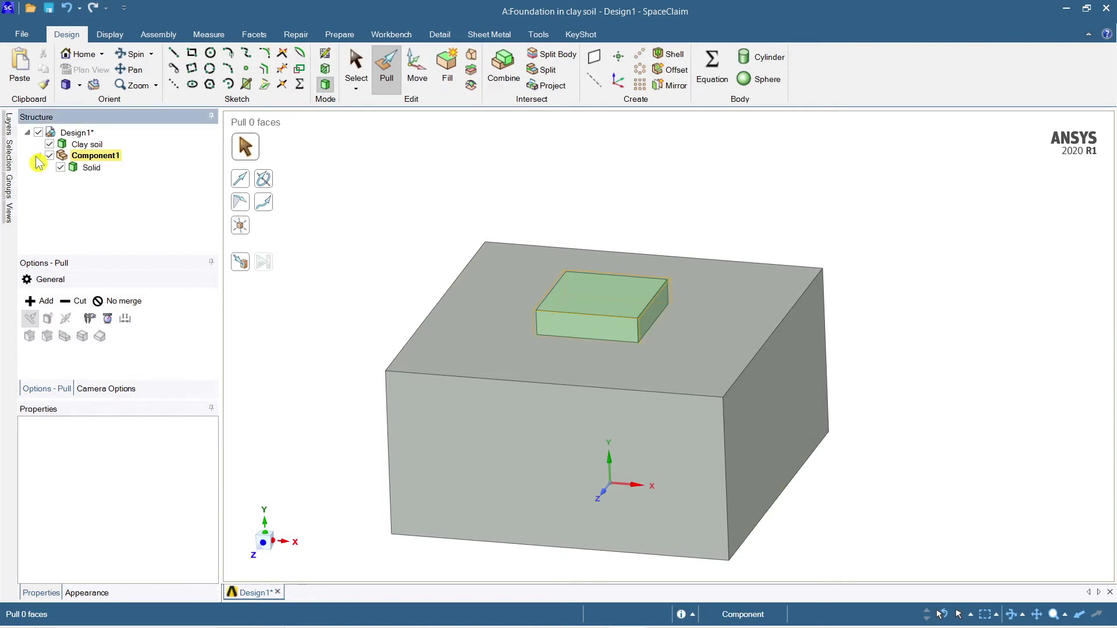
{"action": "left_click", "coordinate": [99, 172]}
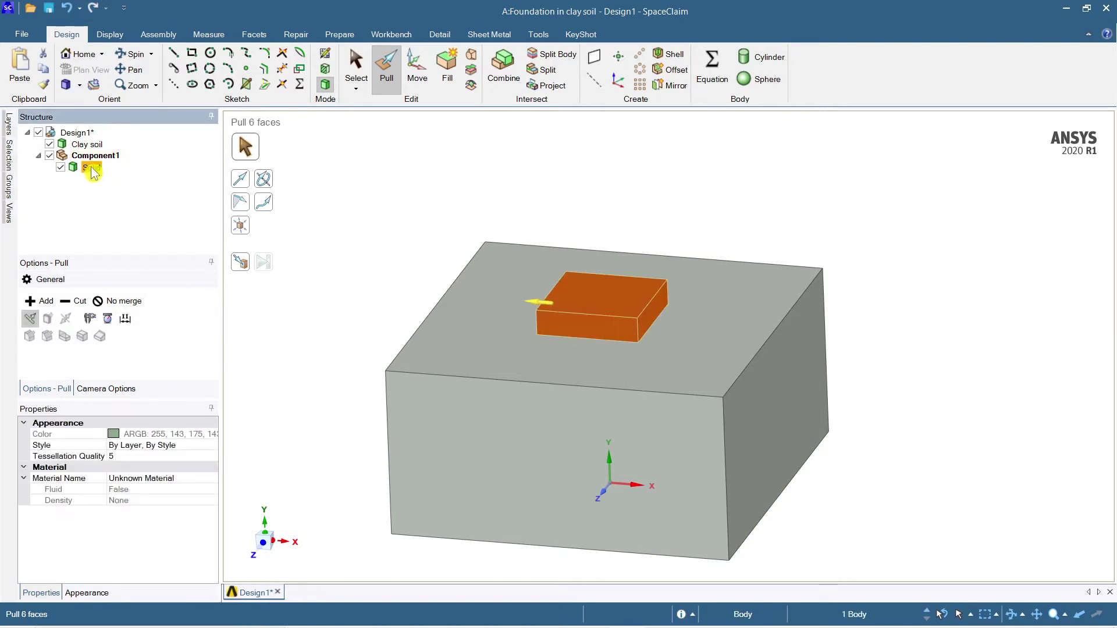
{"action": "left_click", "coordinate": [91, 168]}
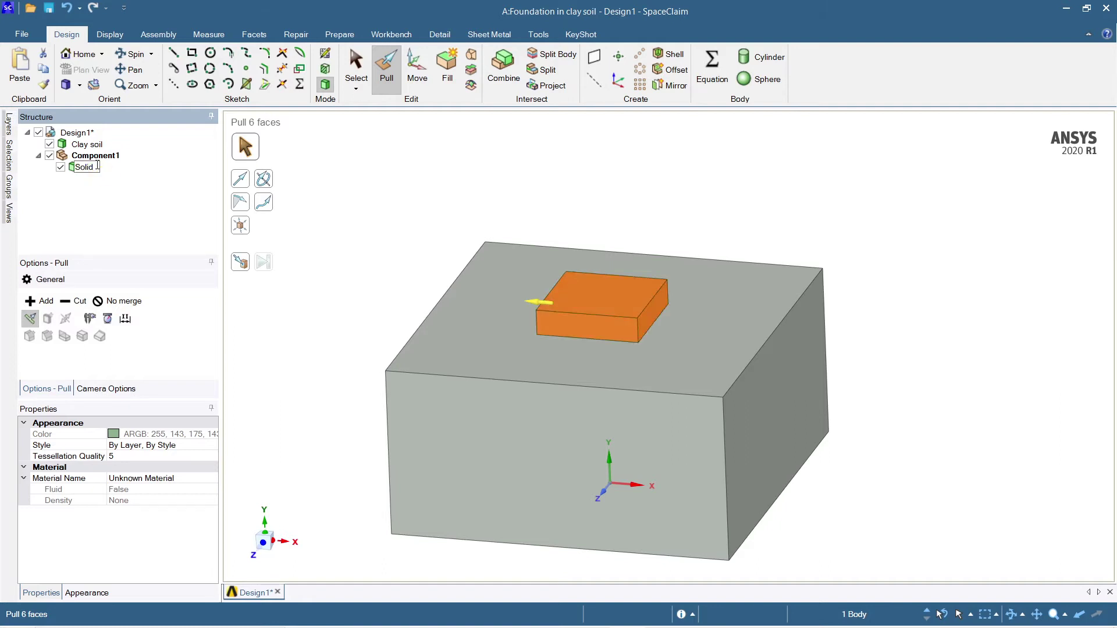
{"action": "type", "text": "Foot"}
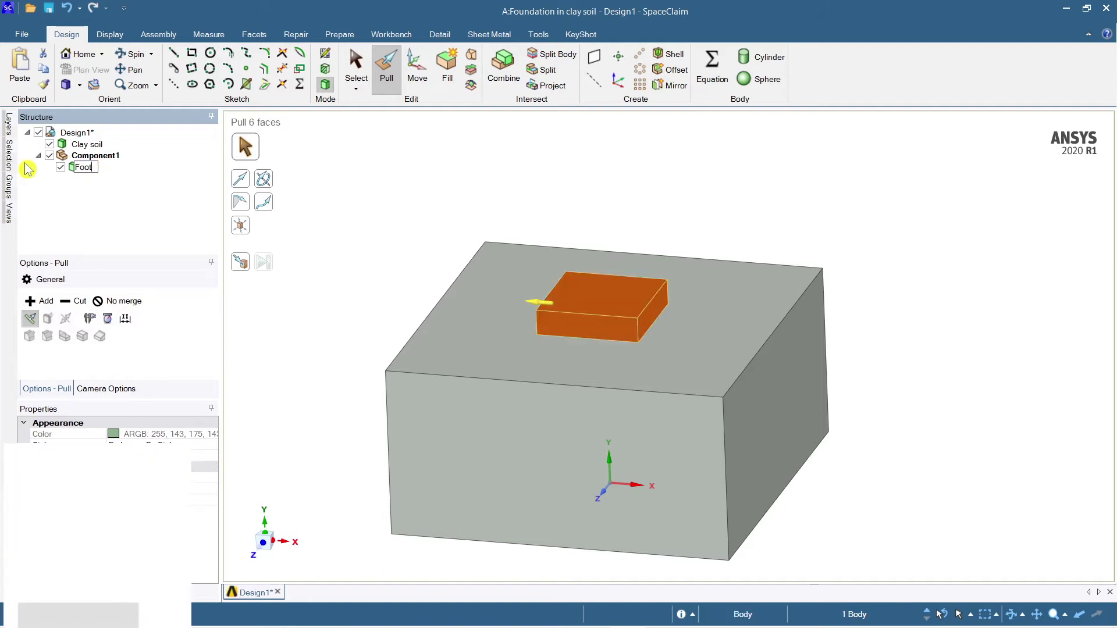
{"action": "type", "text": "ing"}
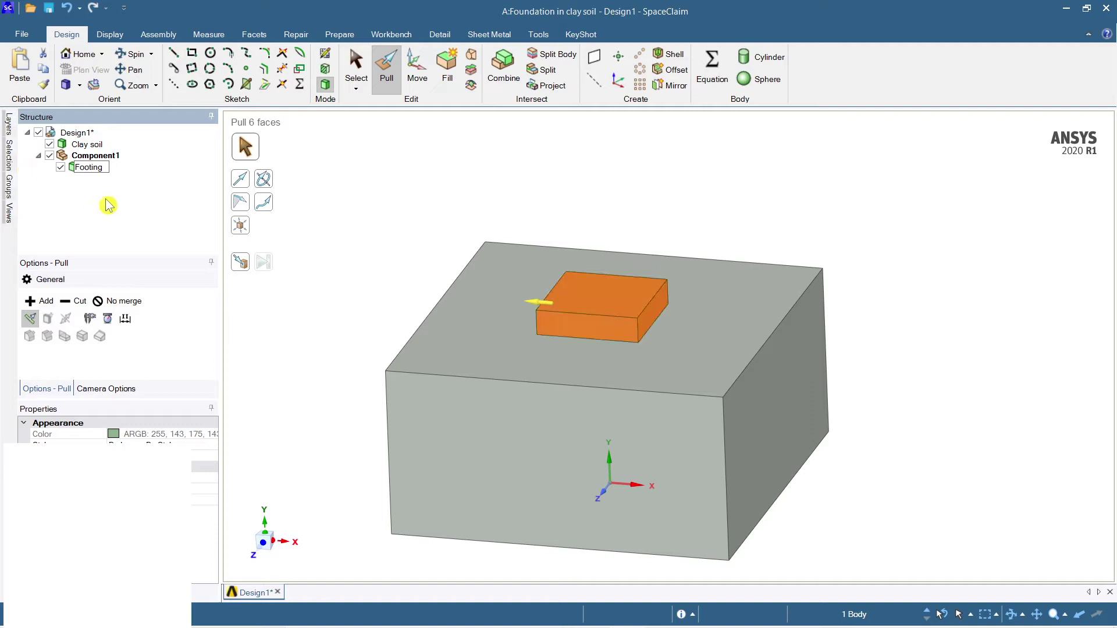
{"action": "key", "text": "Return"}
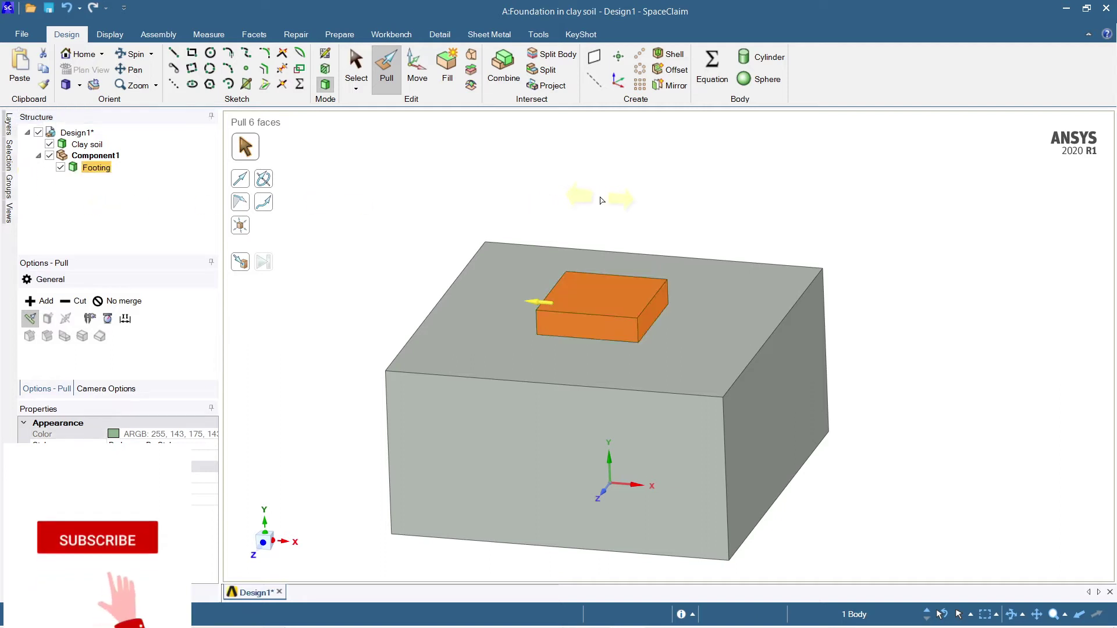
{"action": "left_click", "coordinate": [601, 199]}
{"action": "middle_click_drag", "start_coordinate": [658, 206], "coordinate": [670, 221]}
On the footing's top face, sketch a 500 × 300 mm rectangle centred at the origin
{"action": "left_click", "coordinate": [618, 302]}
{"action": "left_click", "coordinate": [618, 306]}
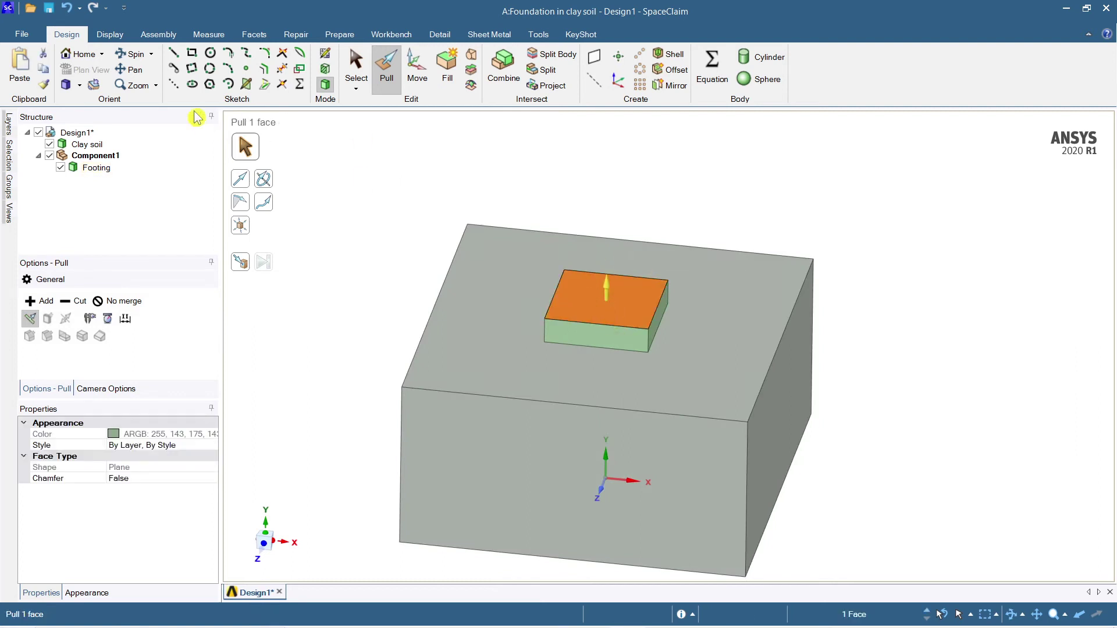
{"action": "left_click", "coordinate": [81, 71]}
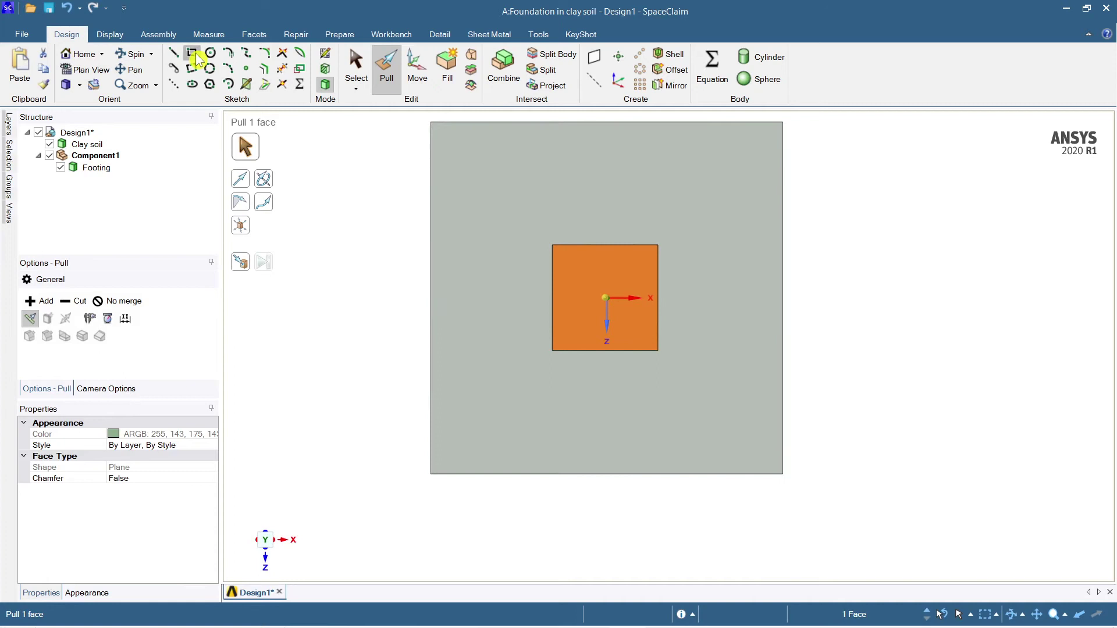
{"action": "key", "text": "r"}
{"action": "left_click", "coordinate": [88, 301]}
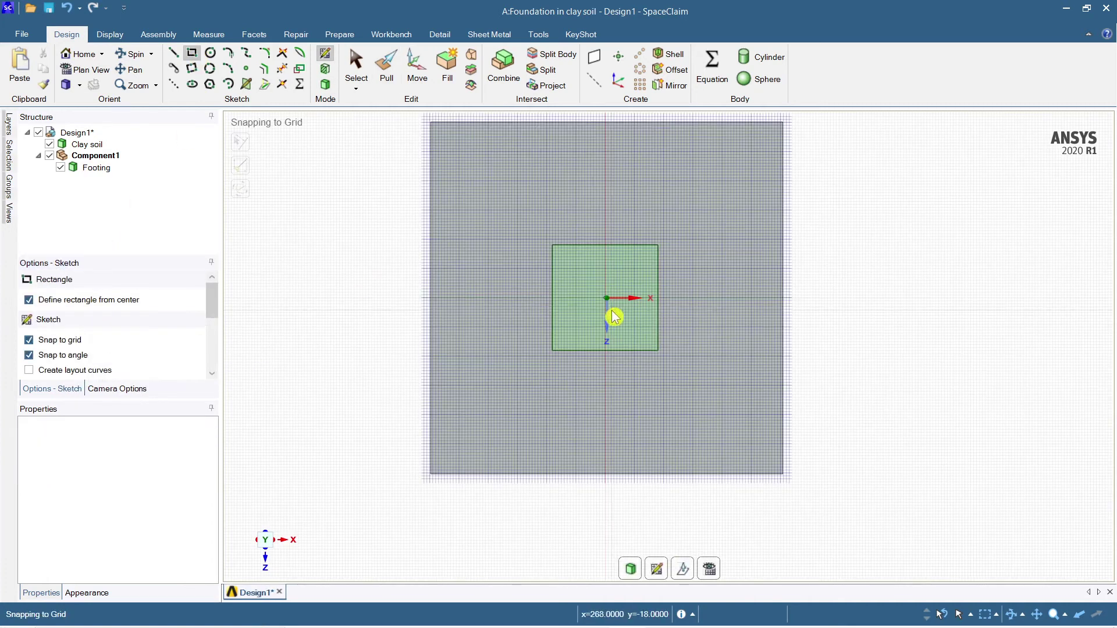
{"action": "scroll", "coordinate": [612, 304], "scroll_direction": "up", "scroll_amount": 2}
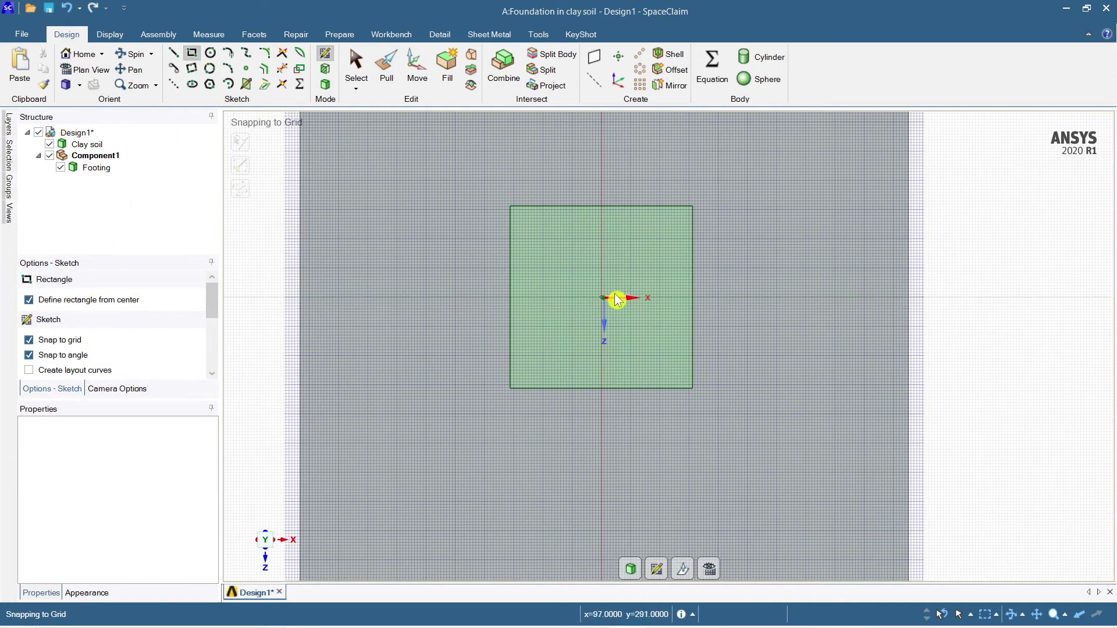
{"action": "scroll", "coordinate": [605, 300], "scroll_direction": "up", "scroll_amount": 3}
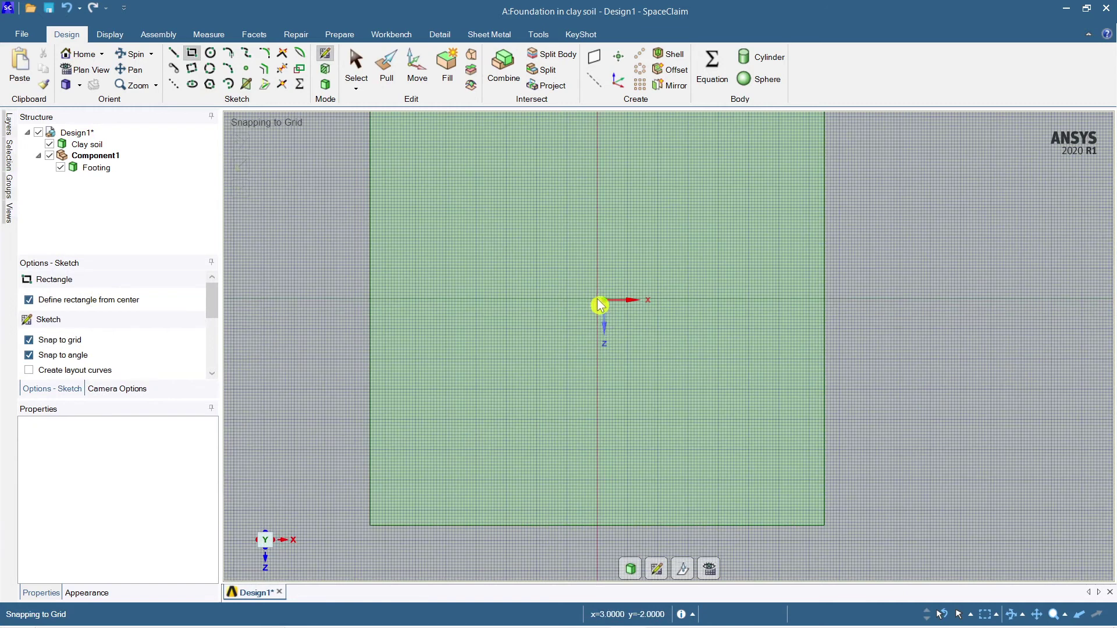
{"action": "left_click", "coordinate": [597, 300]}
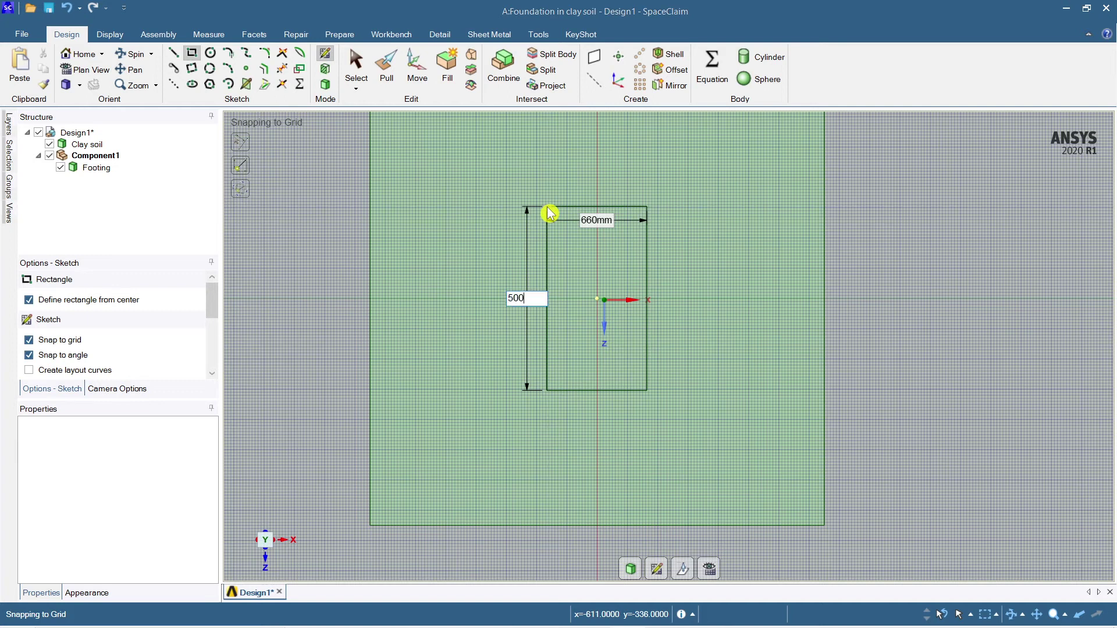
{"action": "type", "text": "500"}
{"action": "key", "text": "Tab"}
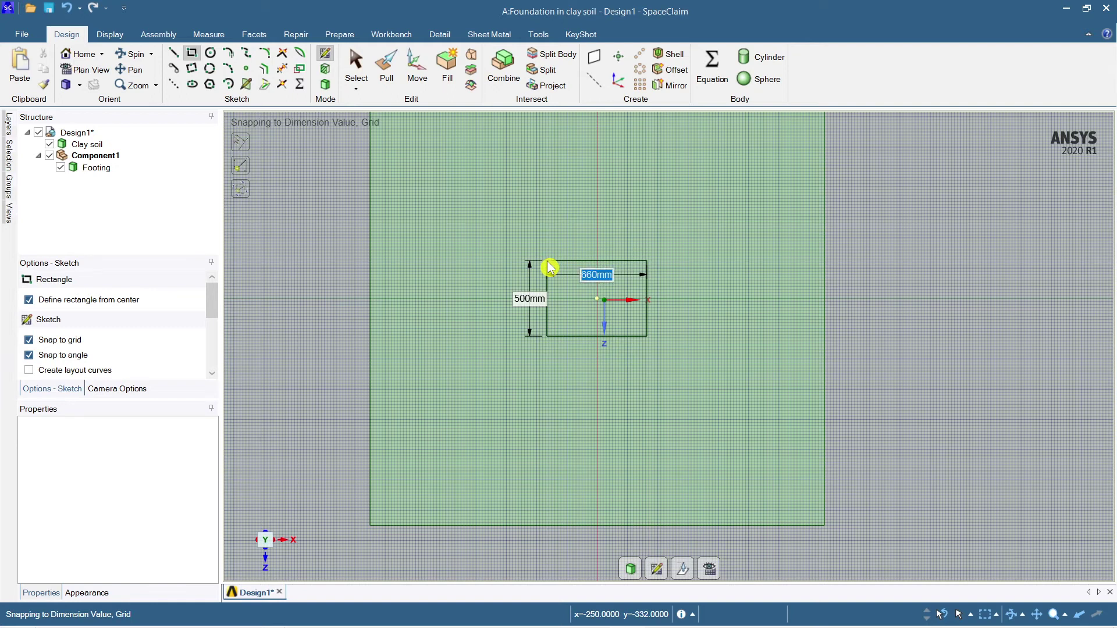
{"action": "type", "text": "300"}
{"action": "key", "text": "Return"}
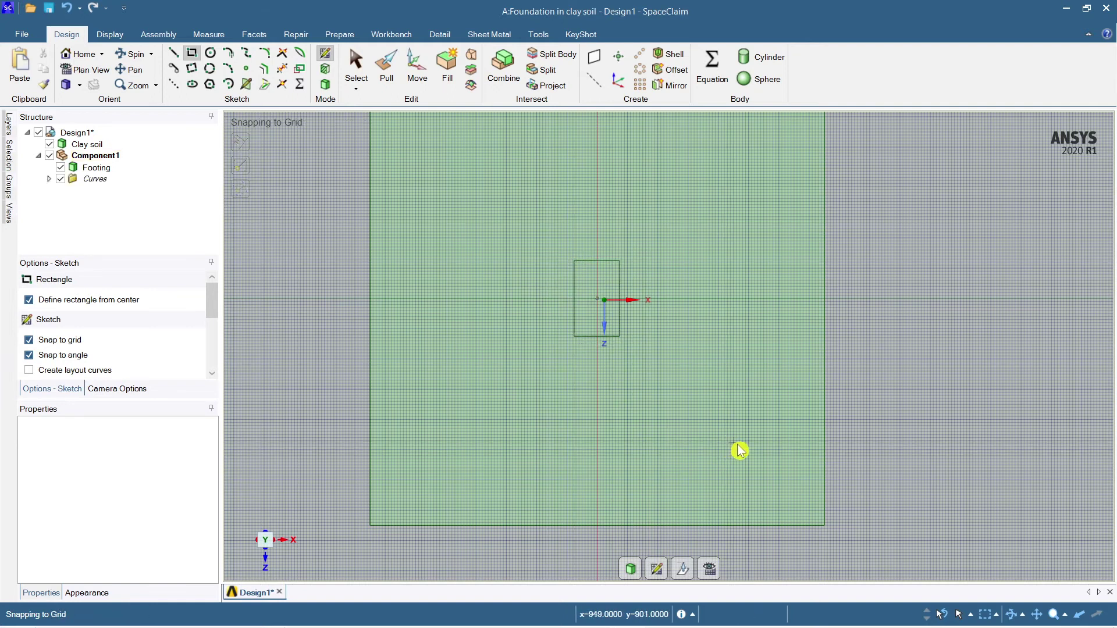
{"action": "key", "text": "d"}
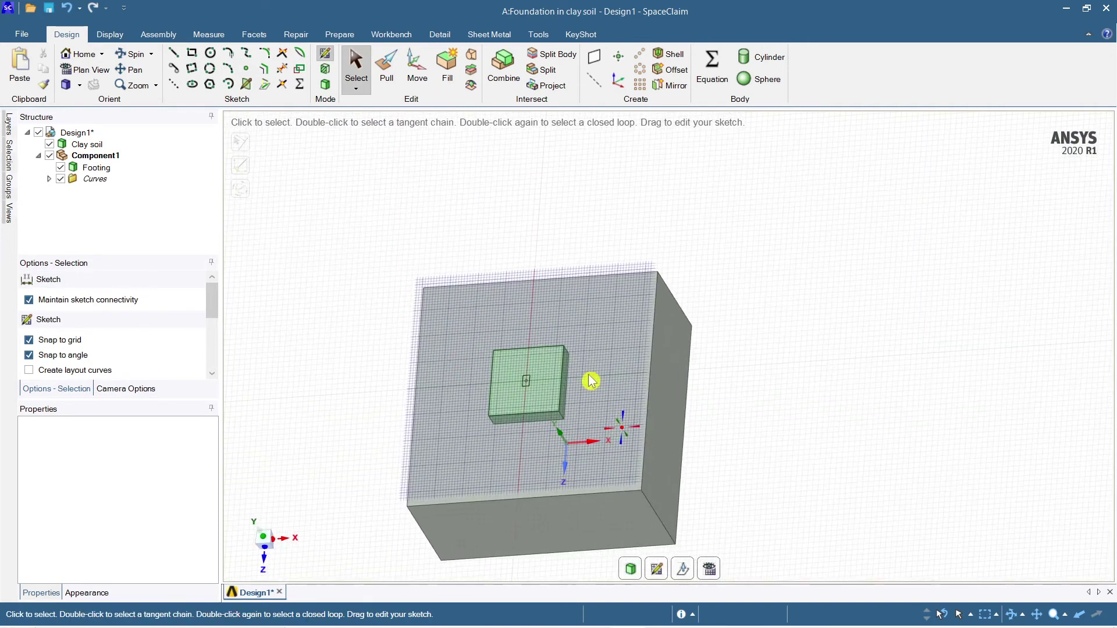
Pull the 500 × 300 mm rectangle upward into a column, entering 40 as its height
{"action": "left_click", "coordinate": [632, 569]}
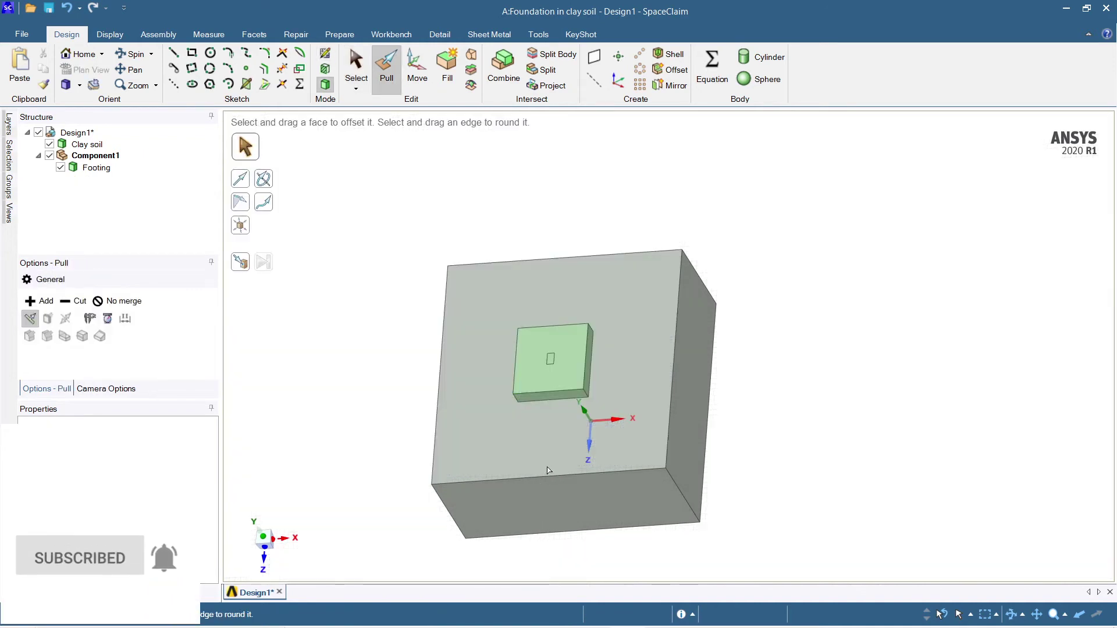
{"action": "left_click", "coordinate": [567, 459]}
{"action": "left_click", "coordinate": [600, 425]}
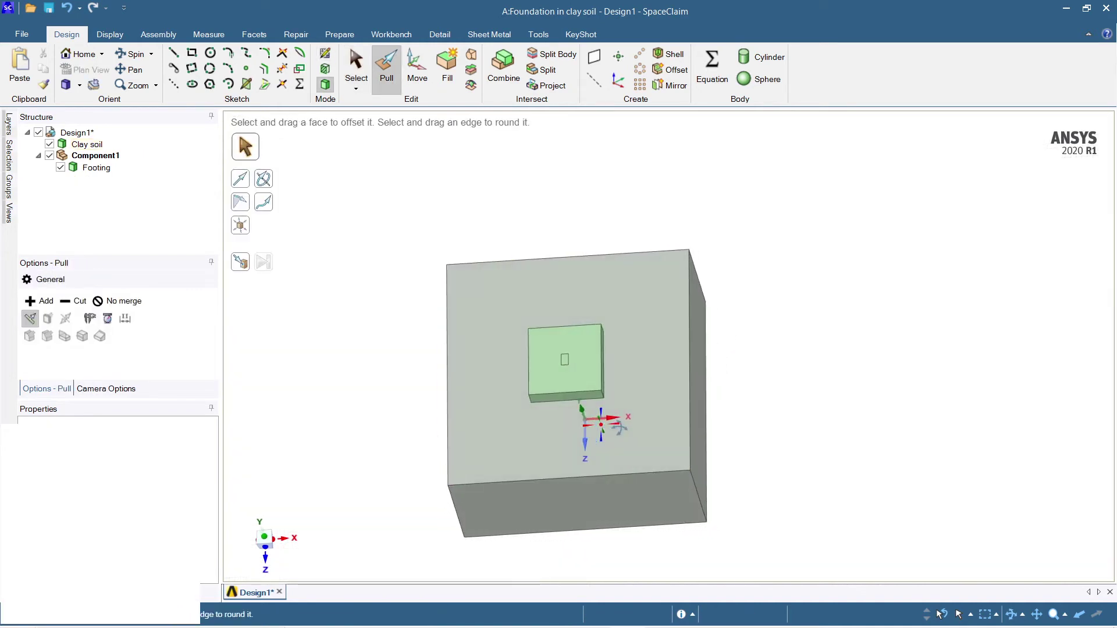
{"action": "left_click", "coordinate": [567, 356]}
{"action": "scroll", "coordinate": [557, 352], "scroll_direction": "up", "scroll_amount": 3}
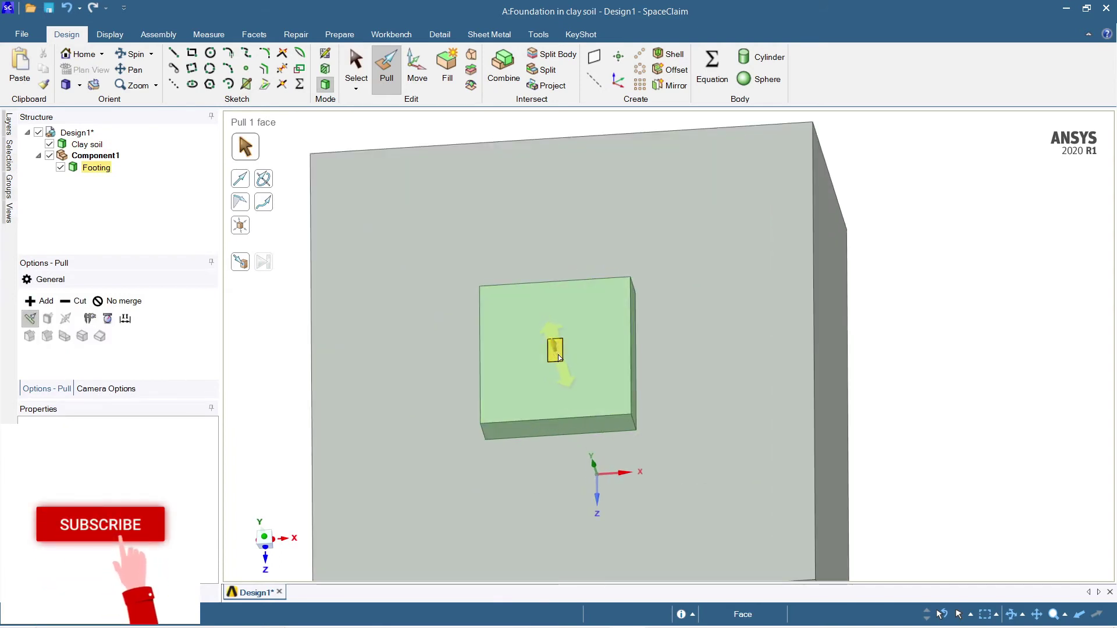
{"action": "left_click_drag", "start_coordinate": [558, 358], "coordinate": [553, 280]}
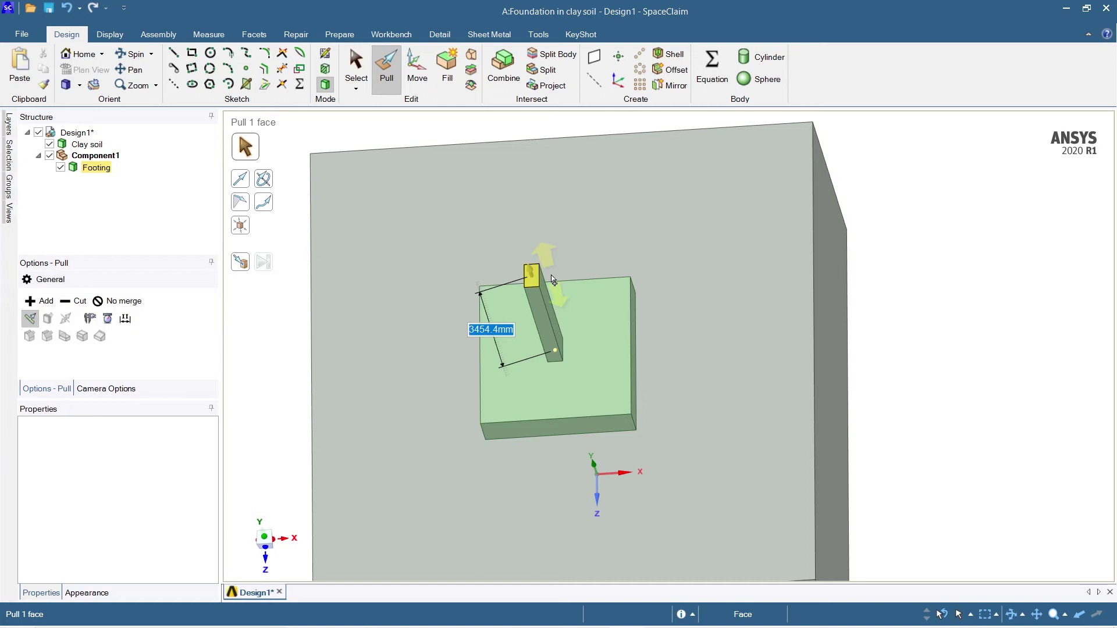
{"action": "type", "text": "40"}
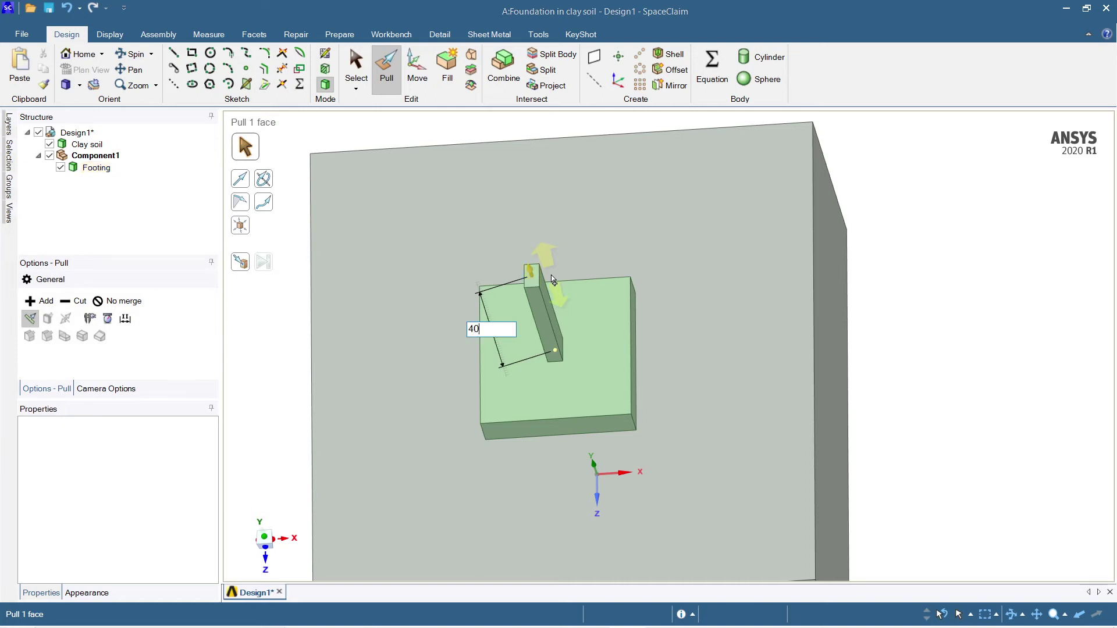
{"action": "key", "text": "Return"}
{"action": "middle_click_drag", "start_coordinate": [658, 440], "coordinate": [688, 344]}
Switch to Select, go to isometric view, and select the whole Footing body
{"action": "key", "text": "s"}
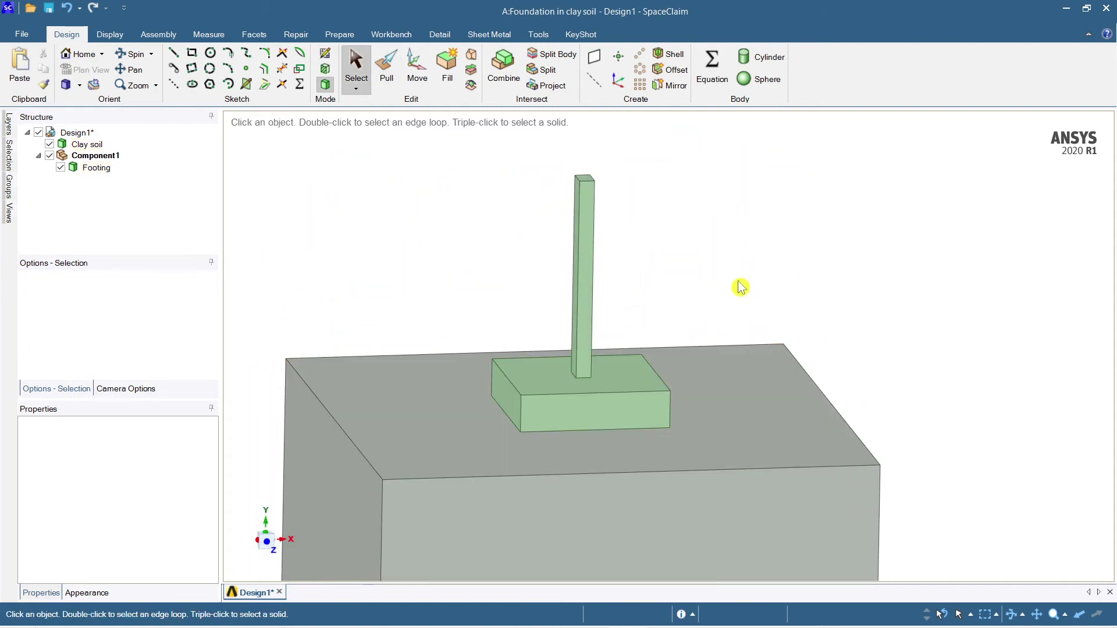
{"action": "middle_click_drag", "start_coordinate": [708, 426], "coordinate": [761, 399], "text": "ctrl"}
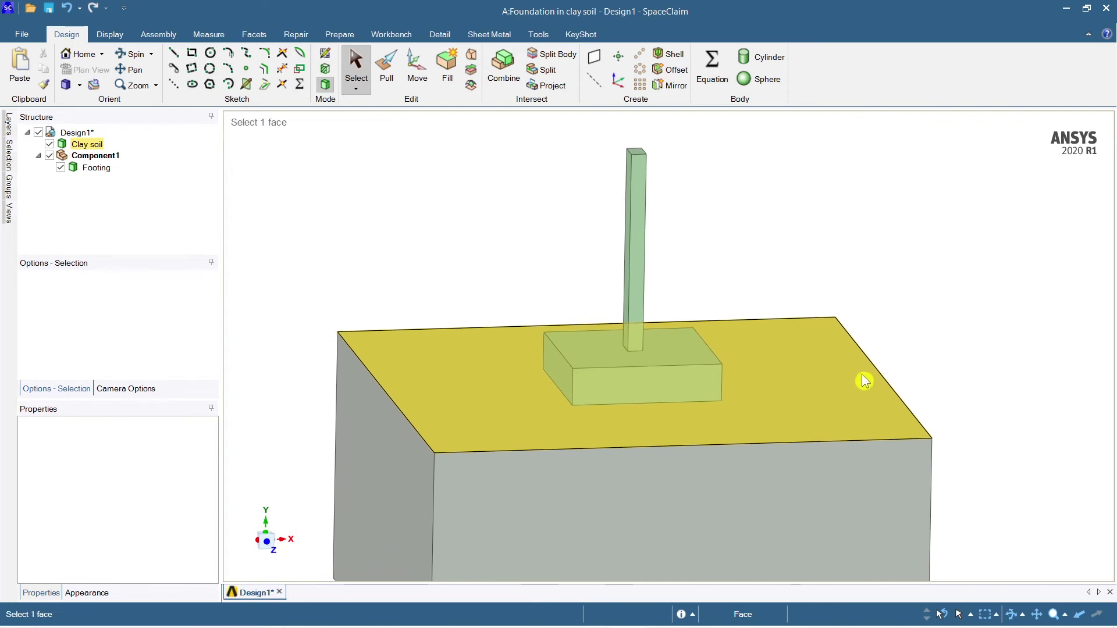
{"action": "middle_click_drag", "start_coordinate": [863, 379], "coordinate": [847, 374]}
{"action": "scroll", "coordinate": [850, 237], "scroll_direction": "up", "scroll_amount": 5}
{"action": "scroll", "coordinate": [850, 249], "scroll_direction": "down", "scroll_amount": 10}
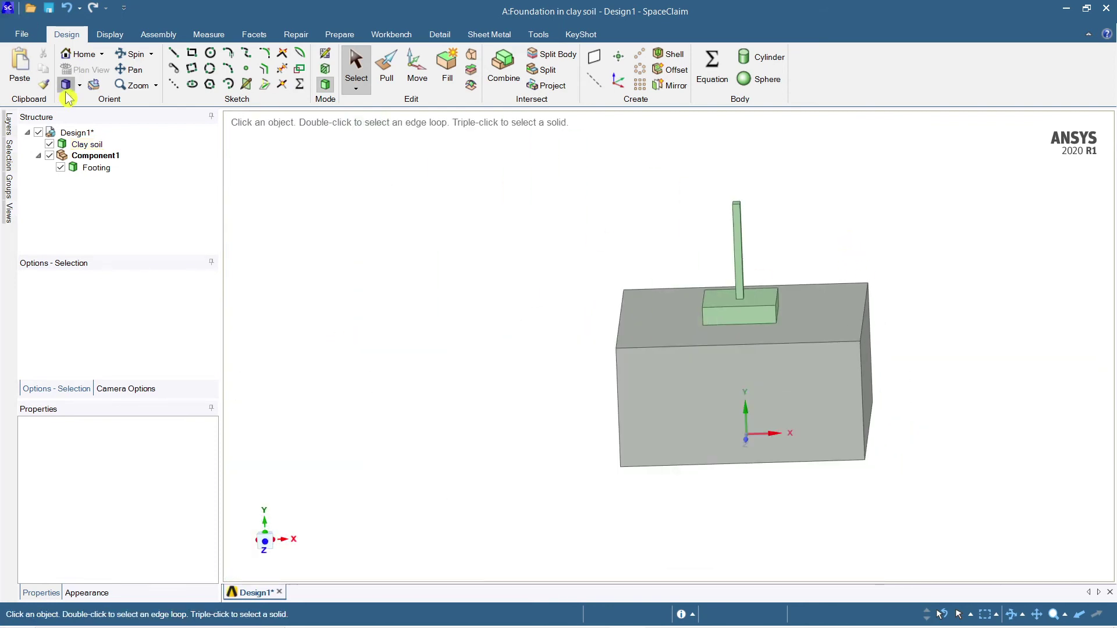
{"action": "left_click", "coordinate": [61, 89]}
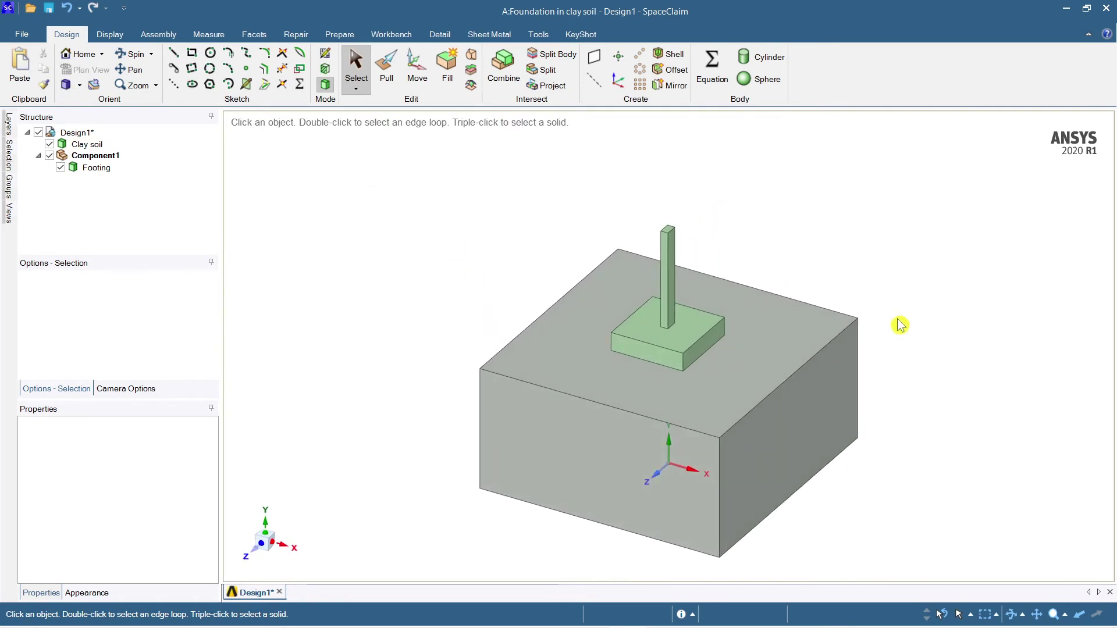
{"action": "left_click", "coordinate": [781, 463]}
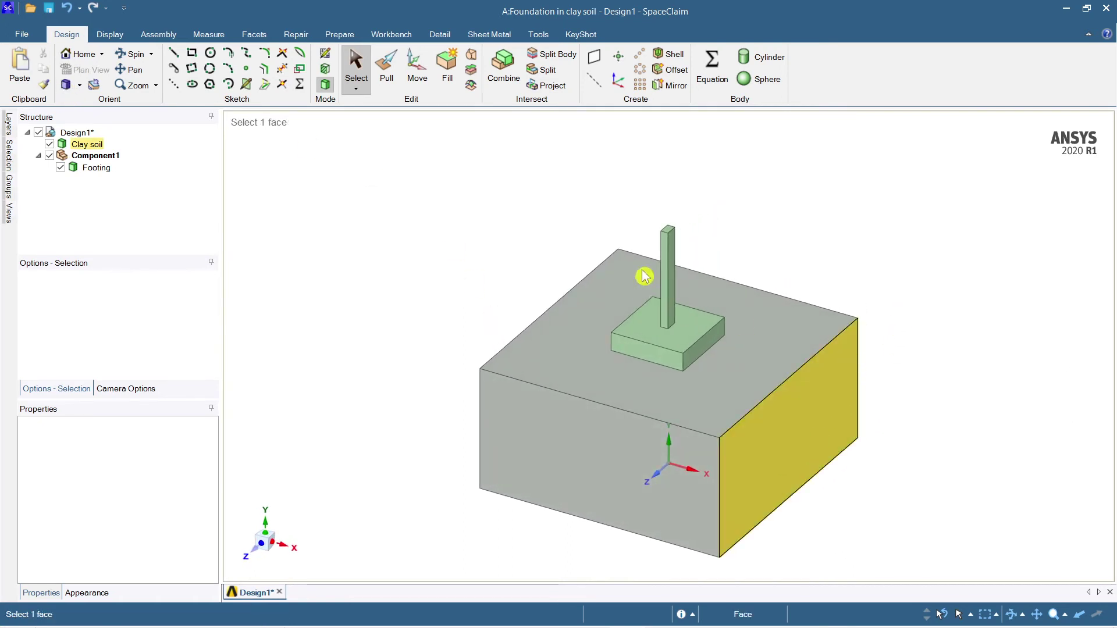
{"action": "left_click", "coordinate": [670, 233]}
{"action": "left_click", "coordinate": [637, 251]}
{"action": "left_click", "coordinate": [597, 221]}
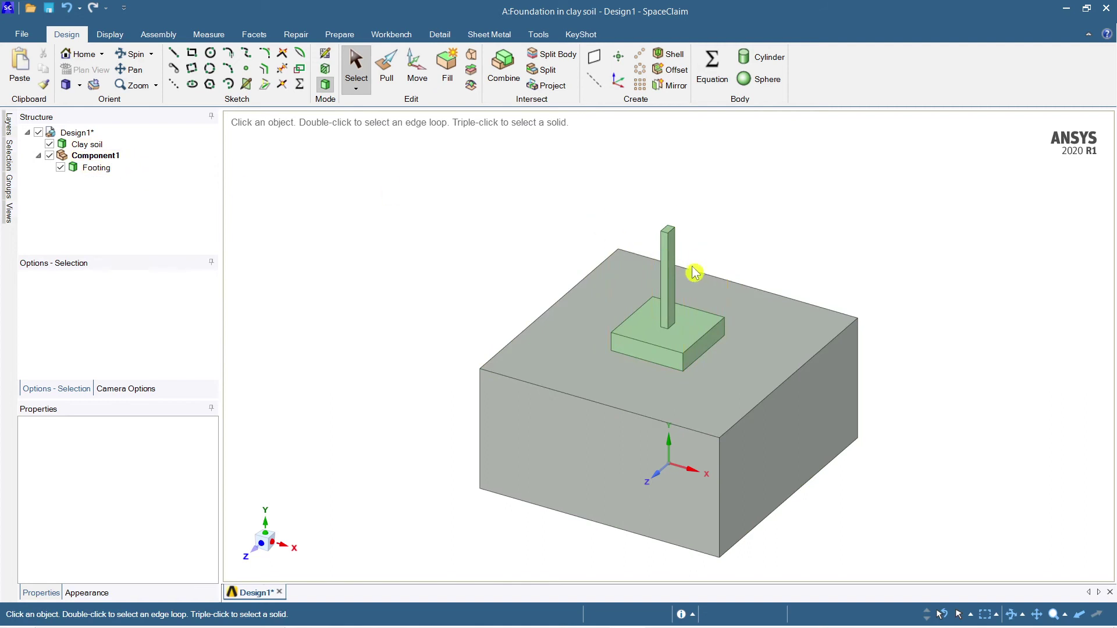
{"action": "double_click", "coordinate": [668, 237]}
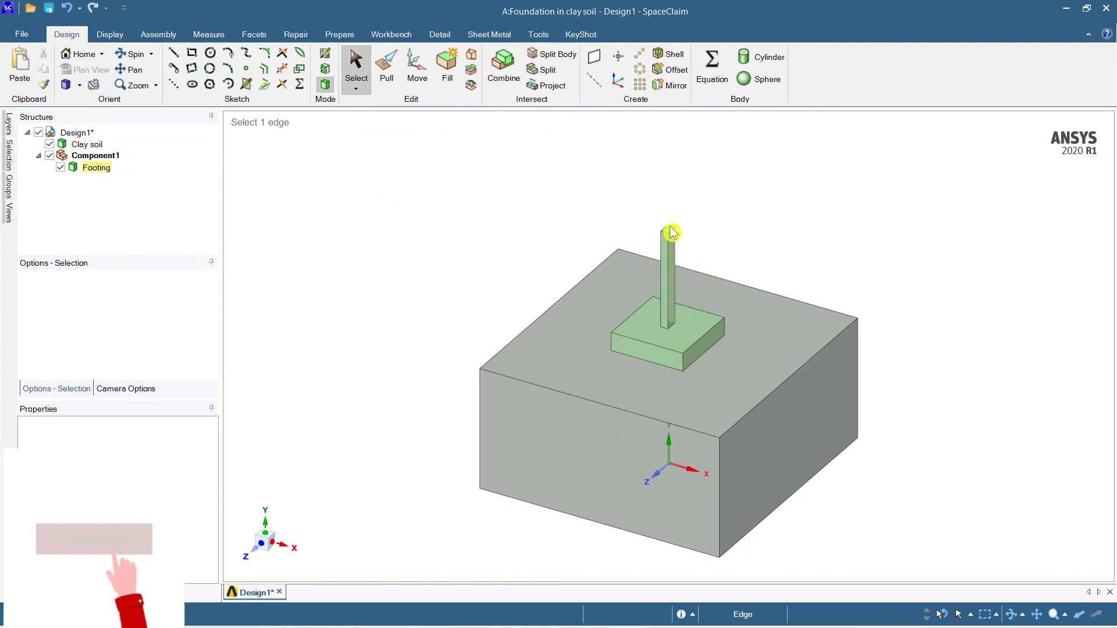
{"action": "triple_click", "coordinate": [681, 353]}
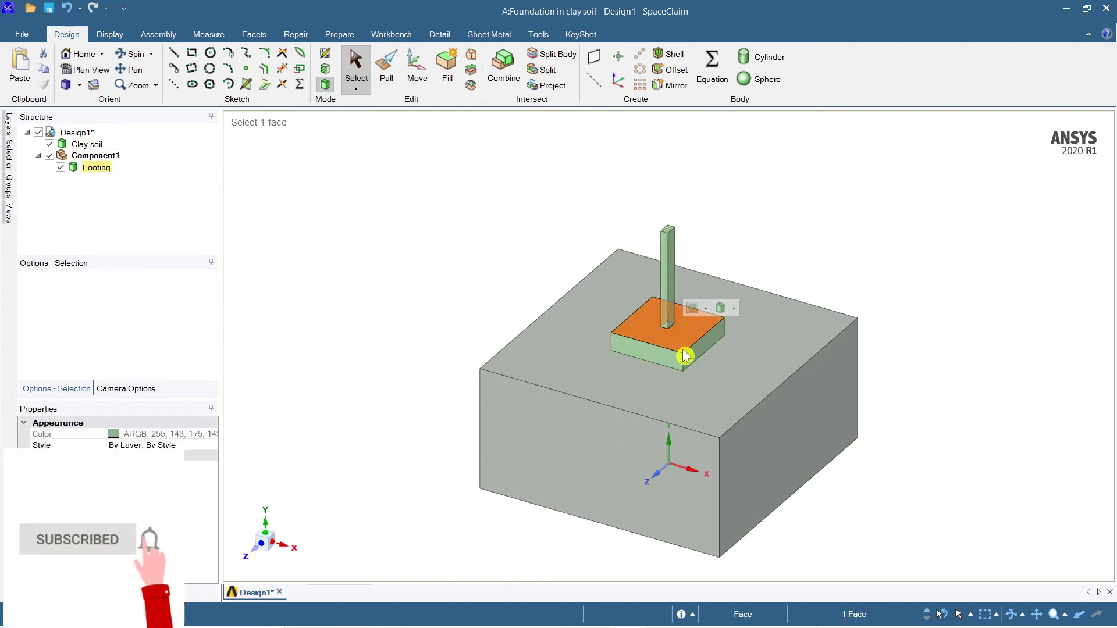
{"action": "left_click", "coordinate": [931, 239]}
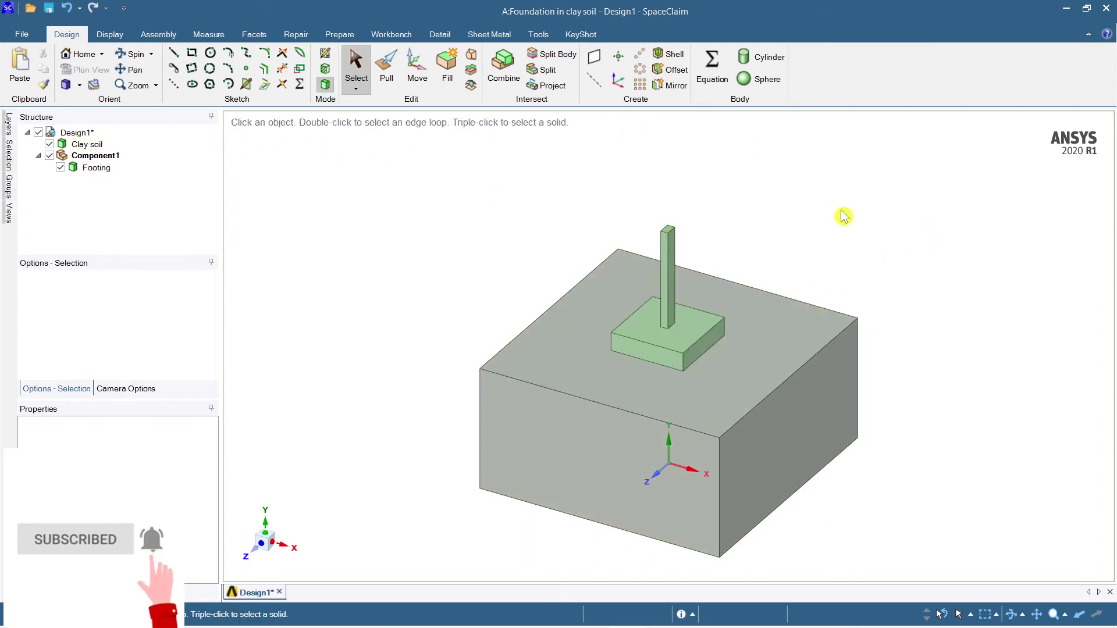
{"action": "triple_click", "coordinate": [670, 235]}
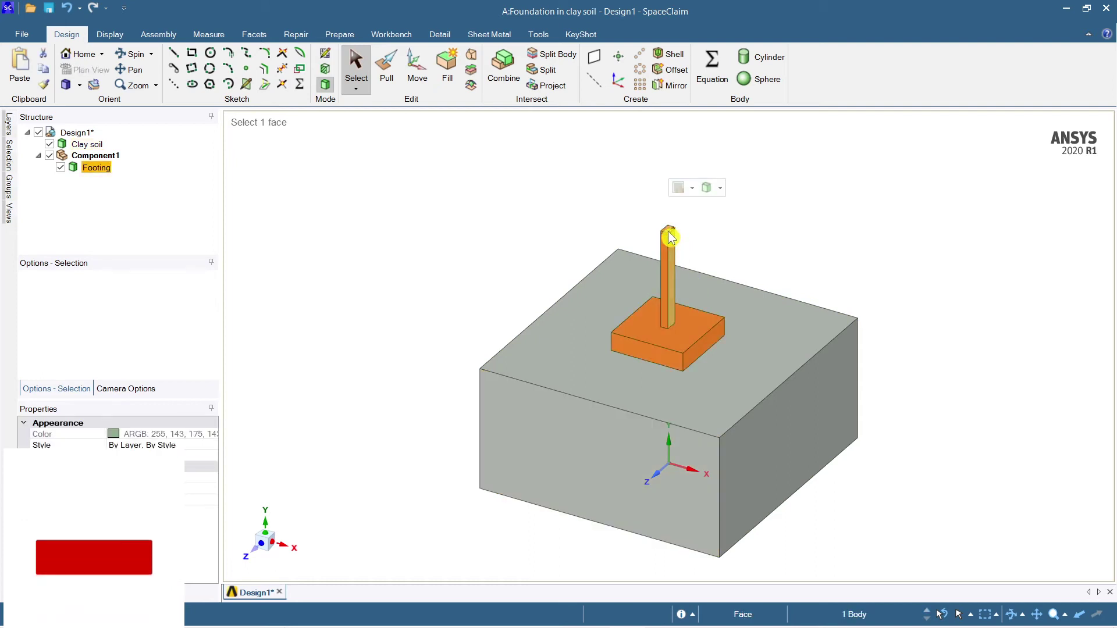
Set the Clay soil block's display style to Transparent
{"action": "left_click", "coordinate": [786, 444]}
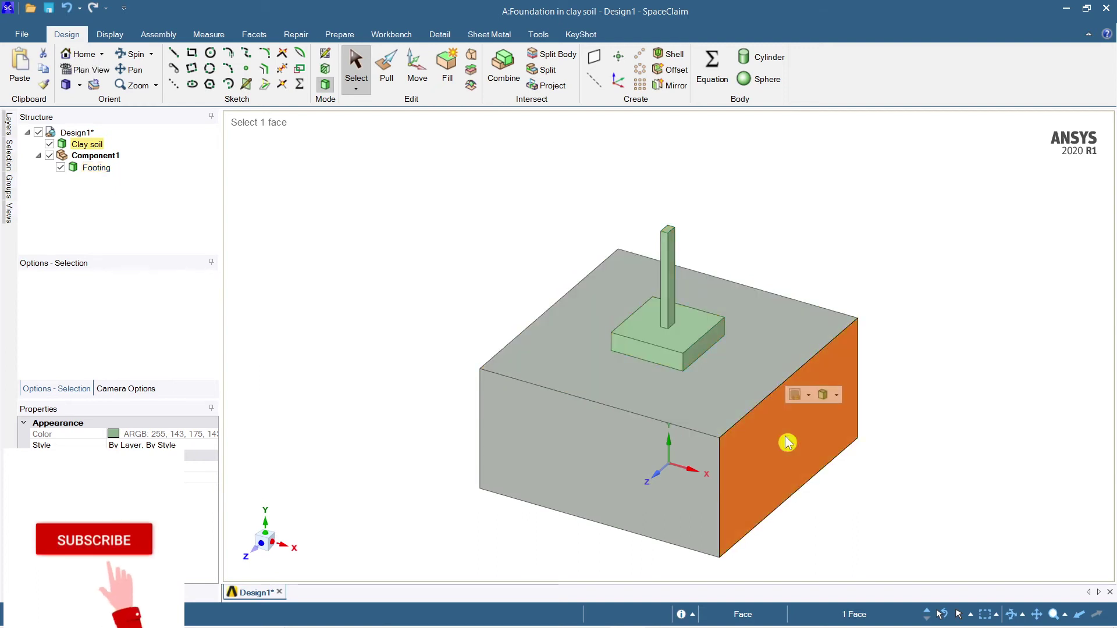
{"action": "left_click", "coordinate": [837, 395]}
{"action": "left_click", "coordinate": [848, 412]}
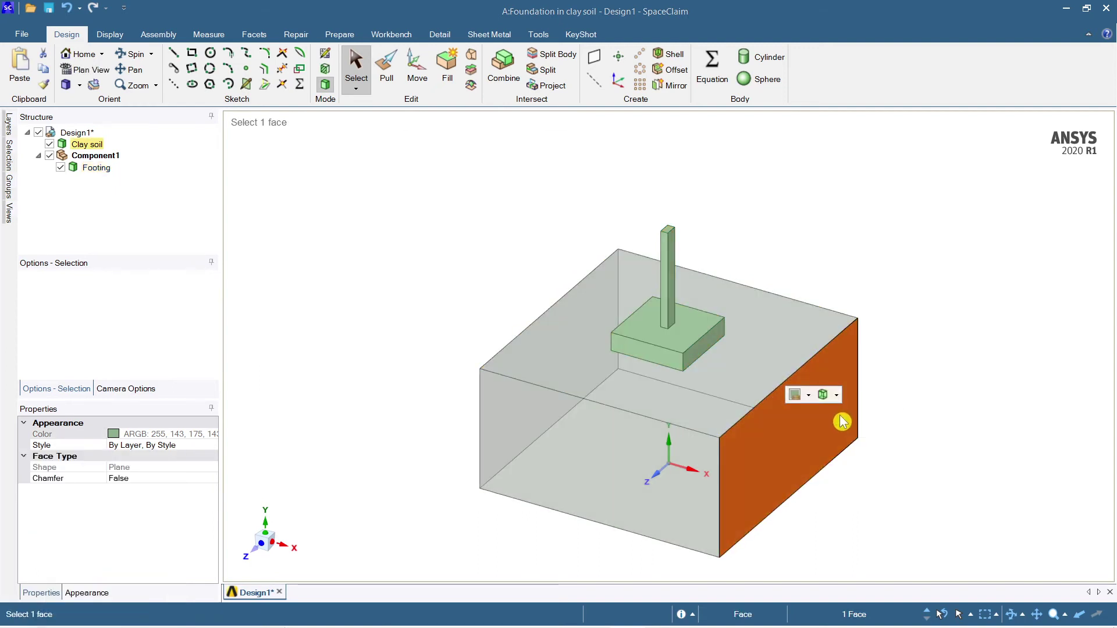
{"action": "left_click", "coordinate": [938, 323]}
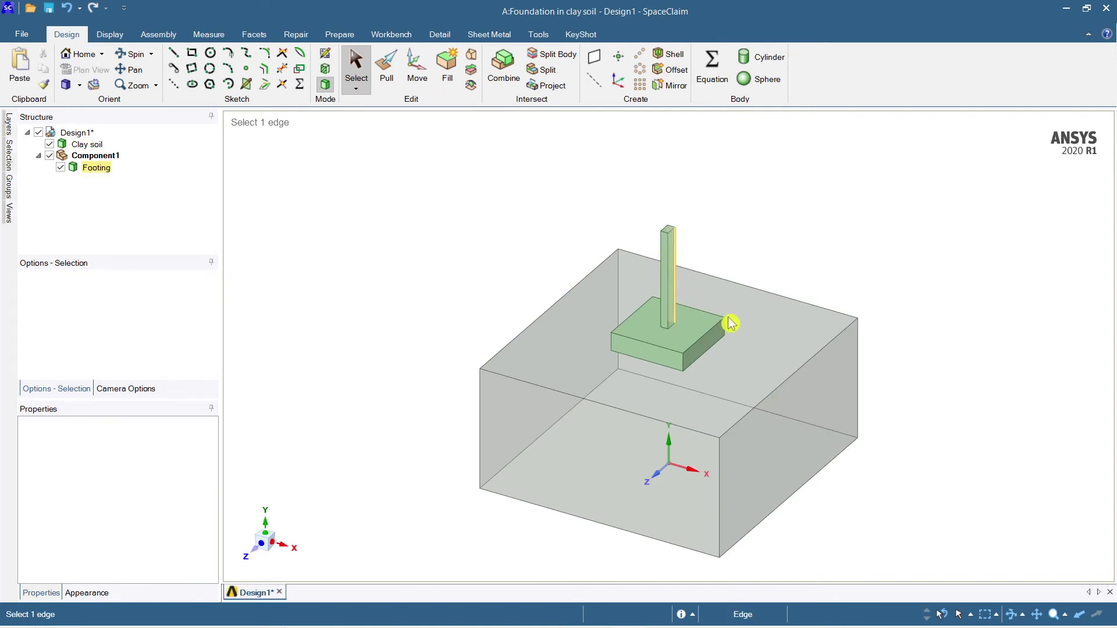
Select the entire Footing body, column included, with a triple-click
{"action": "middle_click_drag", "start_coordinate": [756, 337], "coordinate": [768, 334]}
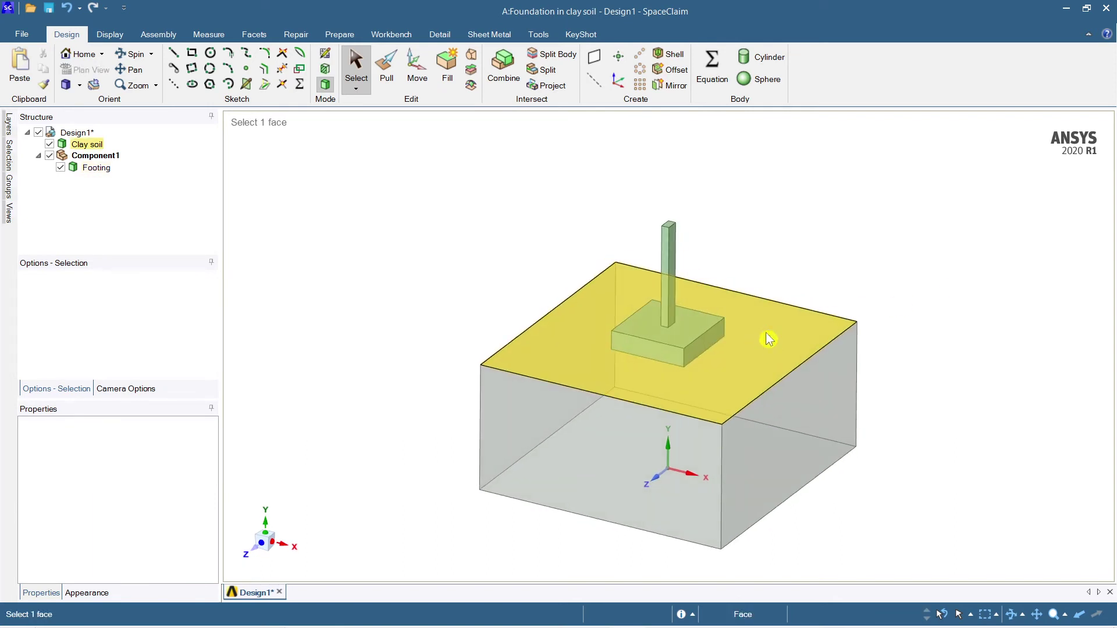
{"action": "left_click", "coordinate": [671, 229]}
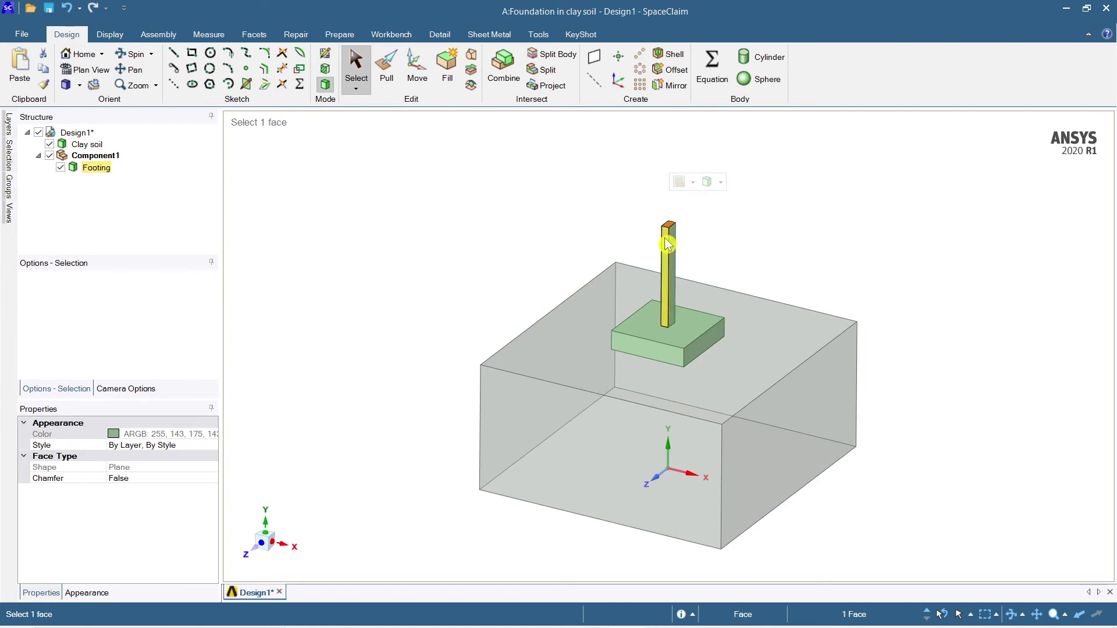
{"action": "triple_click", "coordinate": [667, 246]}
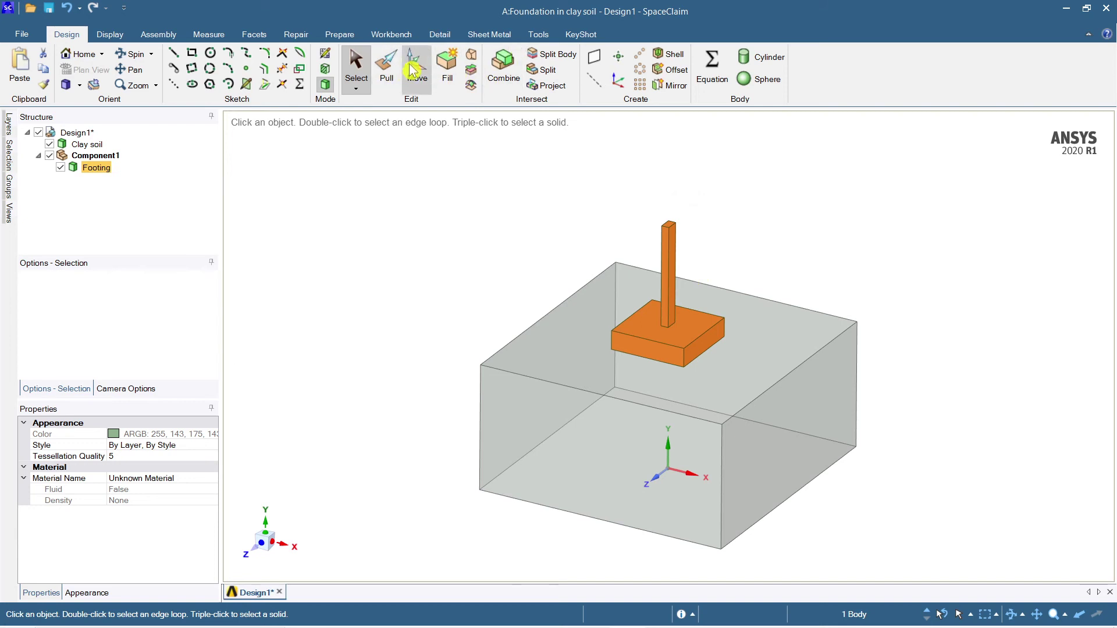
Move the footing and column 1000 mm downward into the soil block
{"action": "left_click", "coordinate": [669, 231]}
{"action": "left_click_drag", "start_coordinate": [670, 239], "coordinate": [670, 262]}
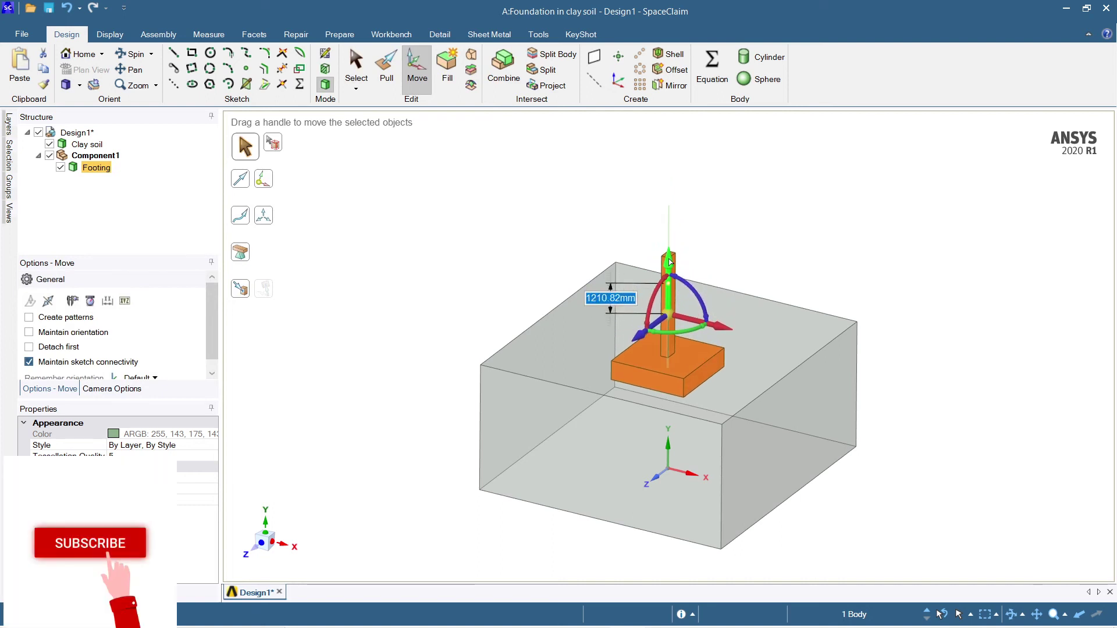
{"action": "type", "text": "10"}
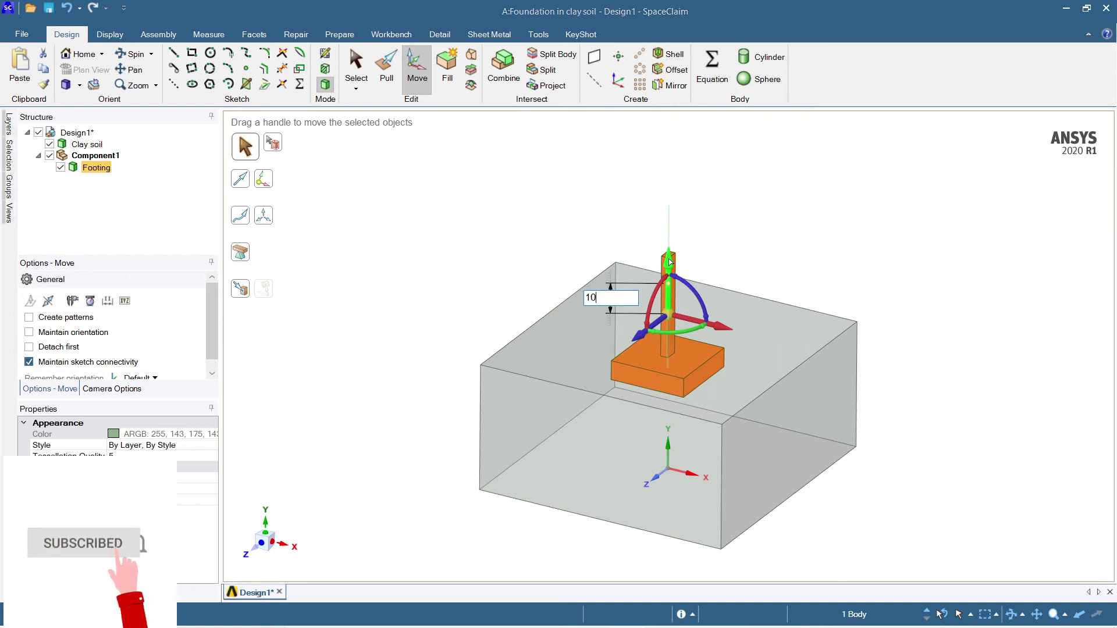
{"action": "type", "text": "00"}
{"action": "key", "text": "Return"}
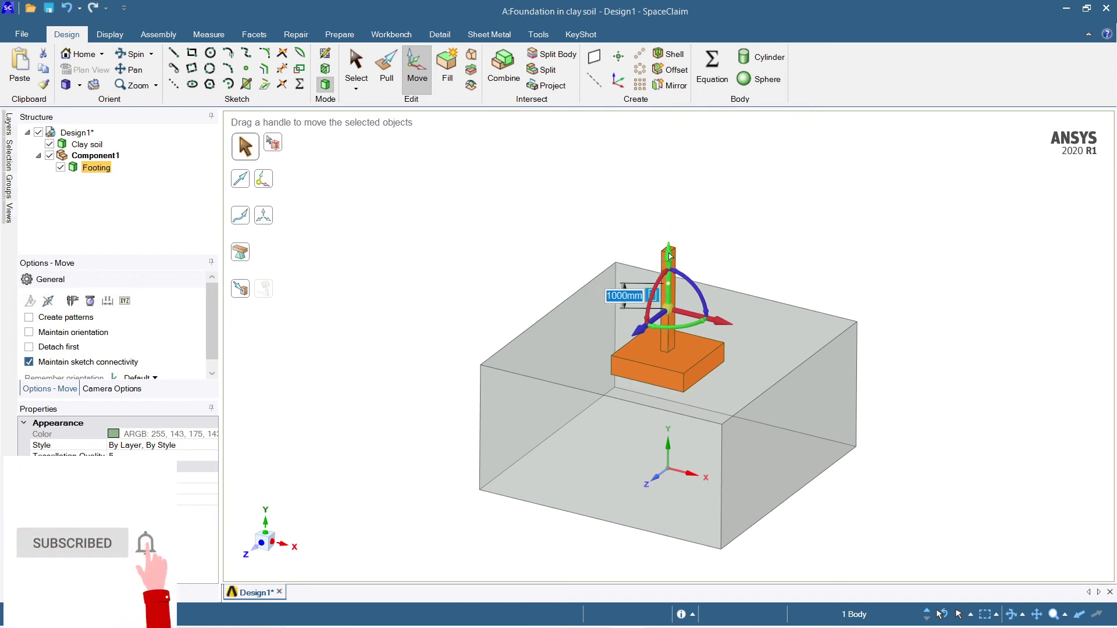
{"action": "key", "text": "Escape"}
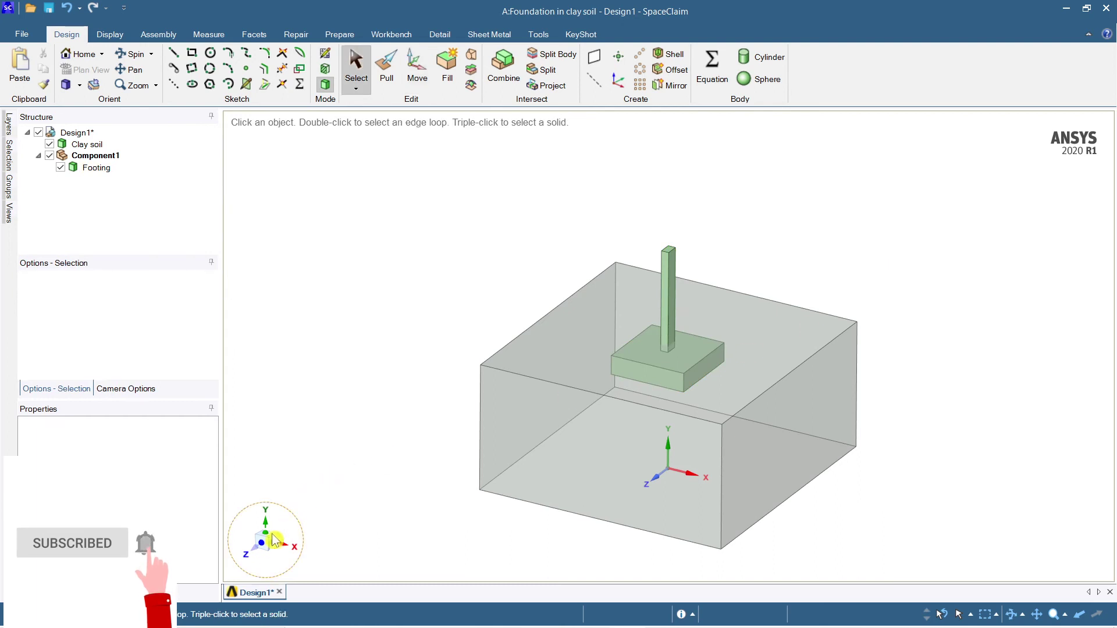
Check the lowered footing from front and oblique views, then pick the column's top face
{"action": "left_click", "coordinate": [262, 549]}
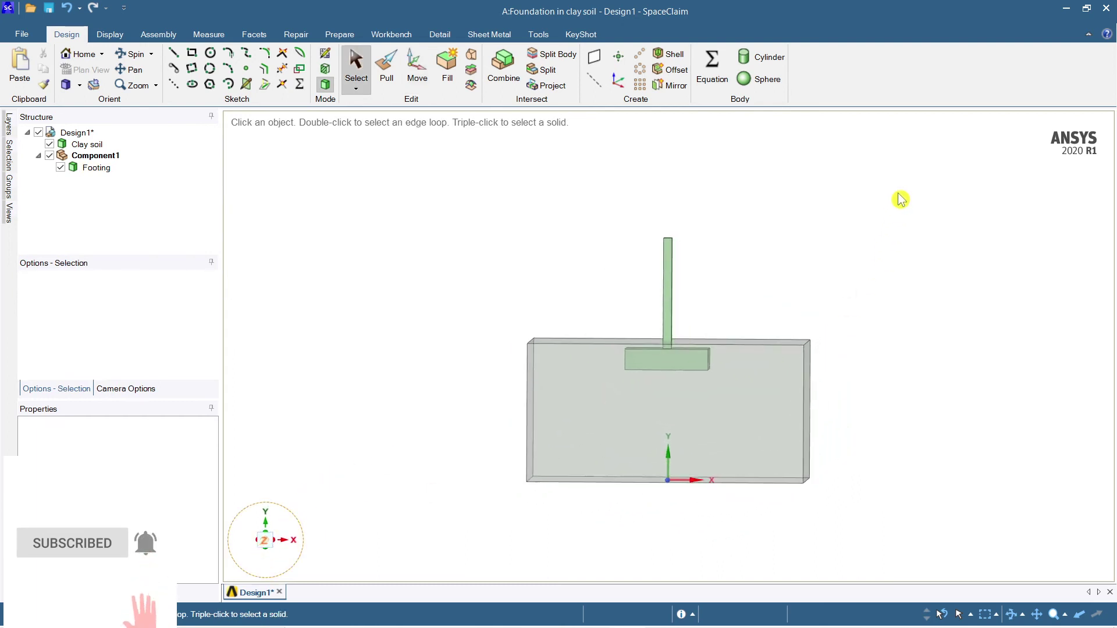
{"action": "scroll", "coordinate": [838, 316], "scroll_direction": "up", "scroll_amount": 5}
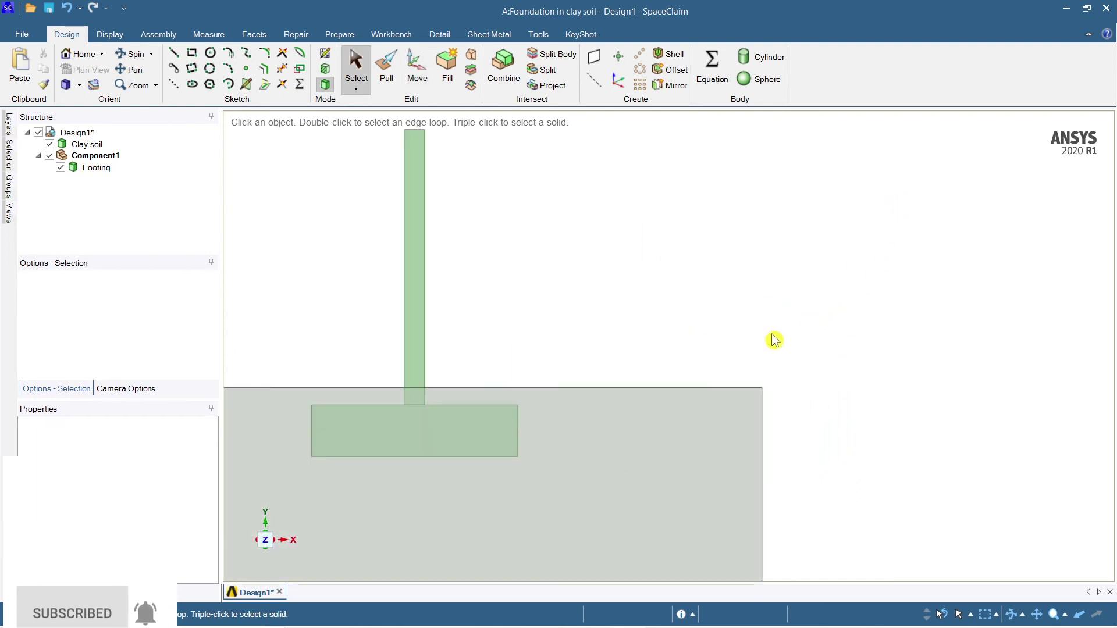
{"action": "scroll", "coordinate": [700, 356], "scroll_direction": "down", "scroll_amount": 3}
{"action": "middle_click_drag", "start_coordinate": [702, 352], "coordinate": [902, 473]}
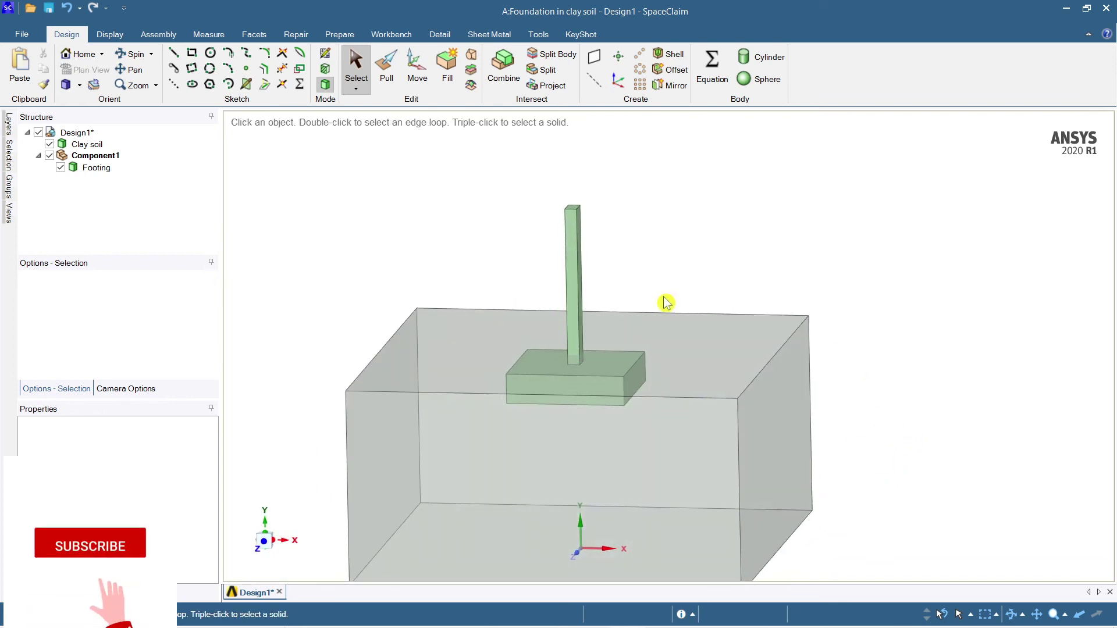
{"action": "middle_click_drag", "start_coordinate": [663, 299], "coordinate": [626, 244]}
{"action": "left_click", "coordinate": [596, 224]}
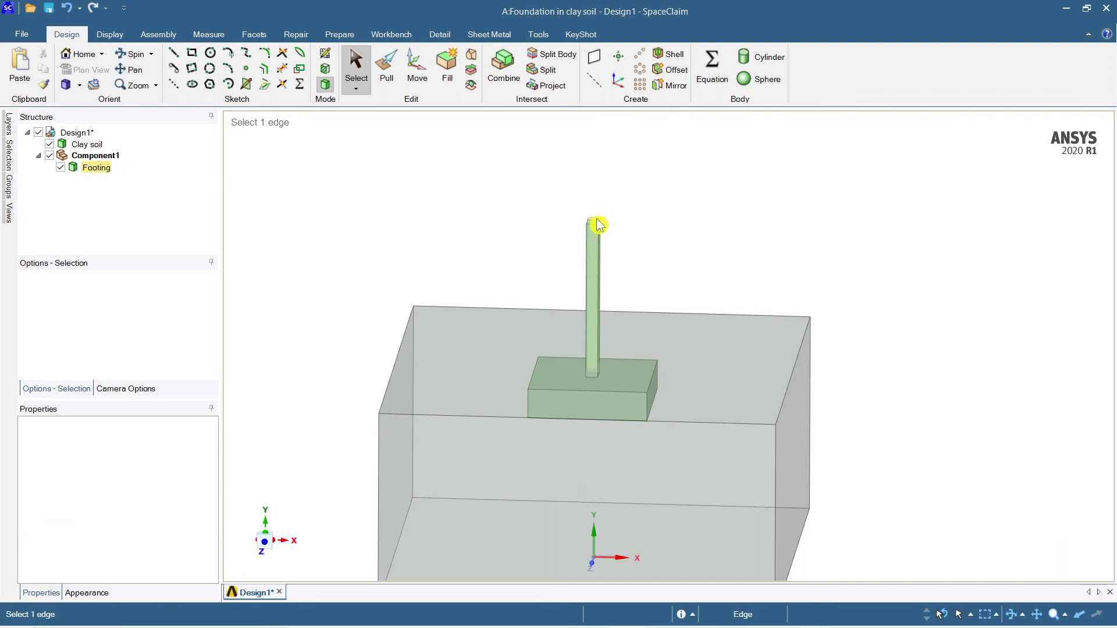
{"action": "left_click", "coordinate": [596, 226]}
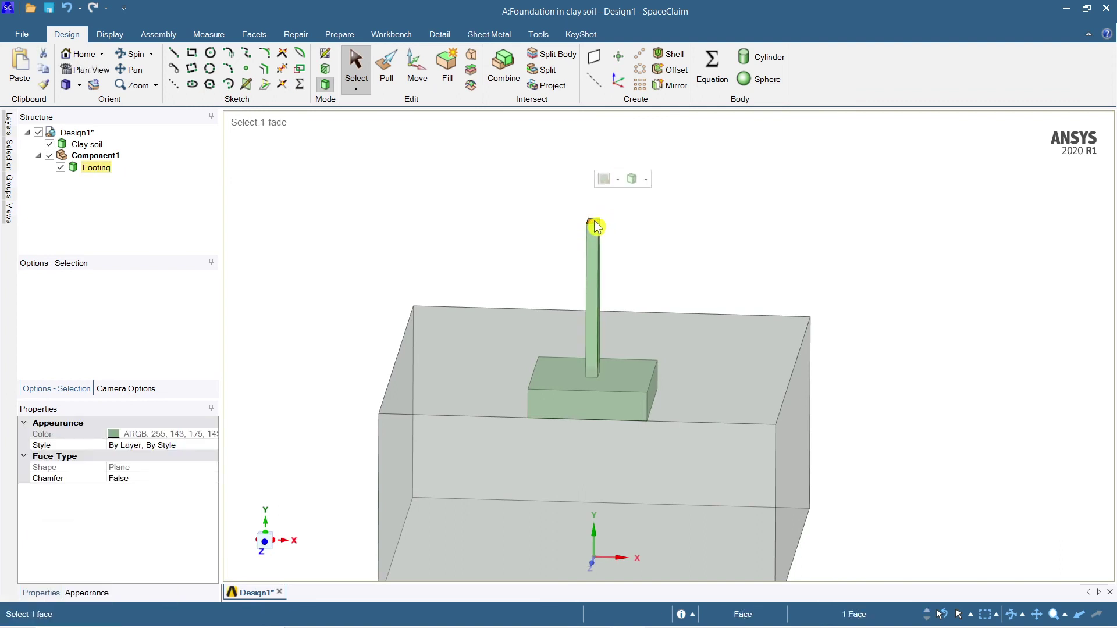
Lower the whole Footing body a further 500 mm, then view it from near the front
{"action": "triple_click", "coordinate": [595, 227]}
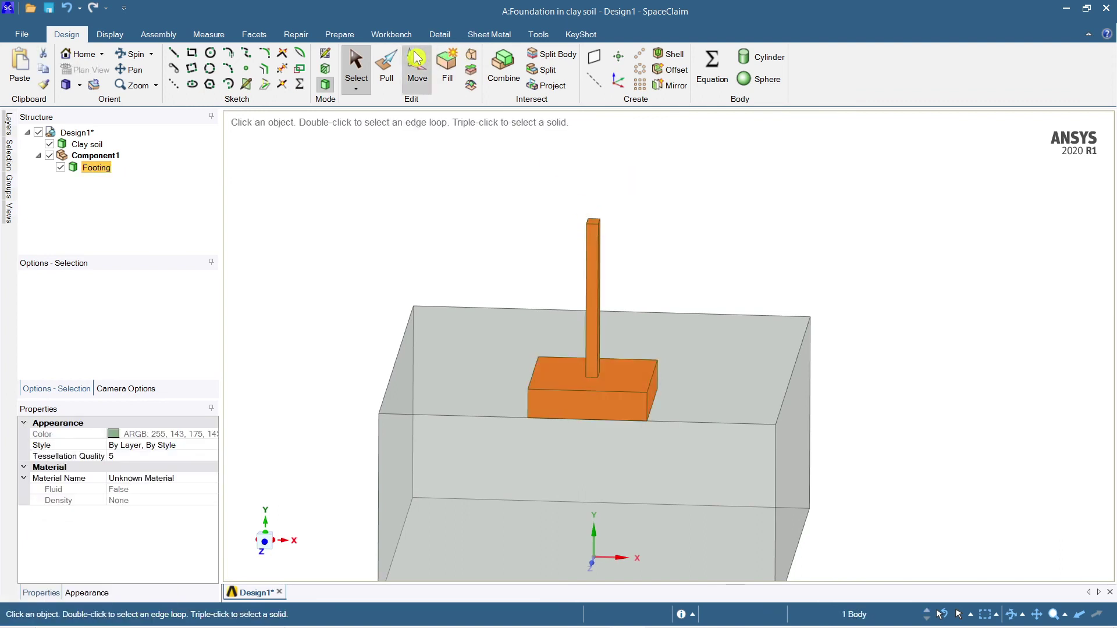
{"action": "key", "text": "m"}
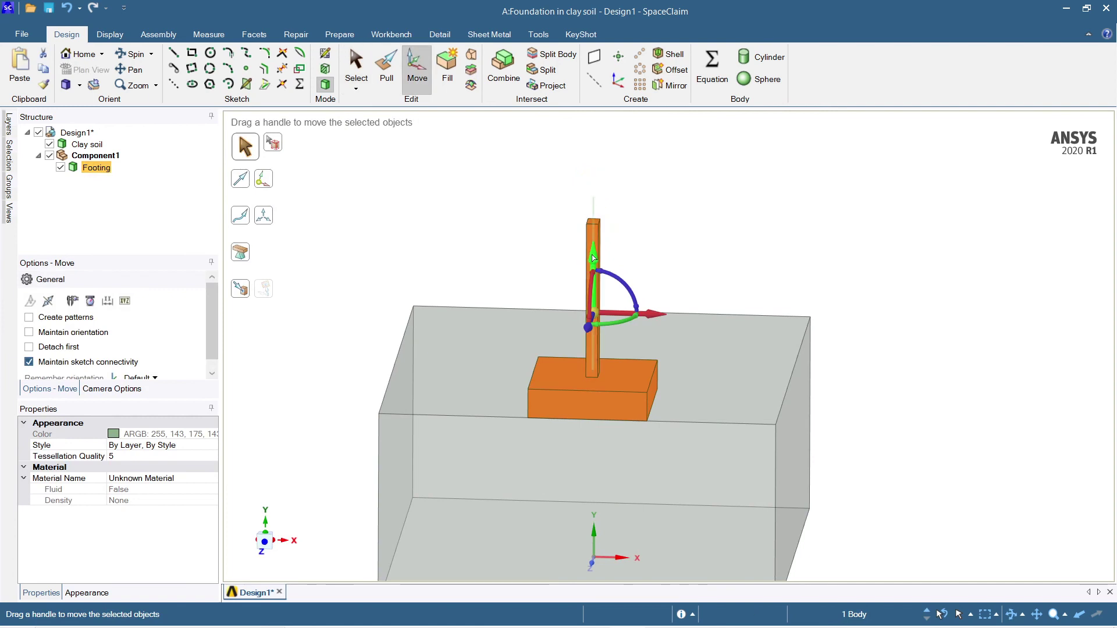
{"action": "left_click_drag", "start_coordinate": [592, 268], "coordinate": [592, 276]}
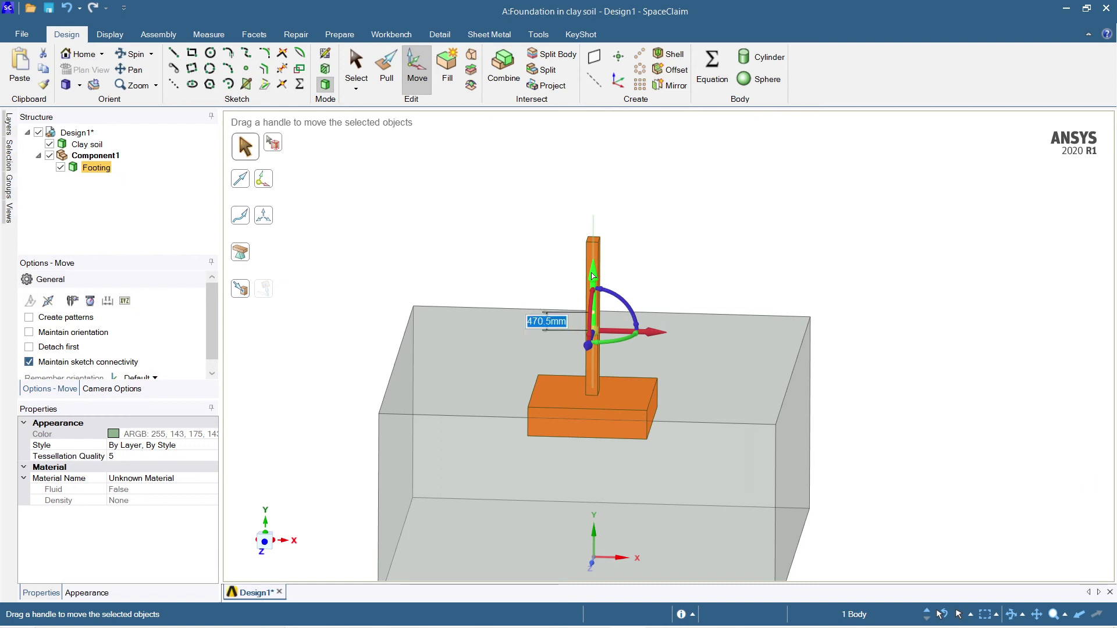
{"action": "type", "text": "500"}
{"action": "key", "text": "Return"}
{"action": "key", "text": "Escape"}
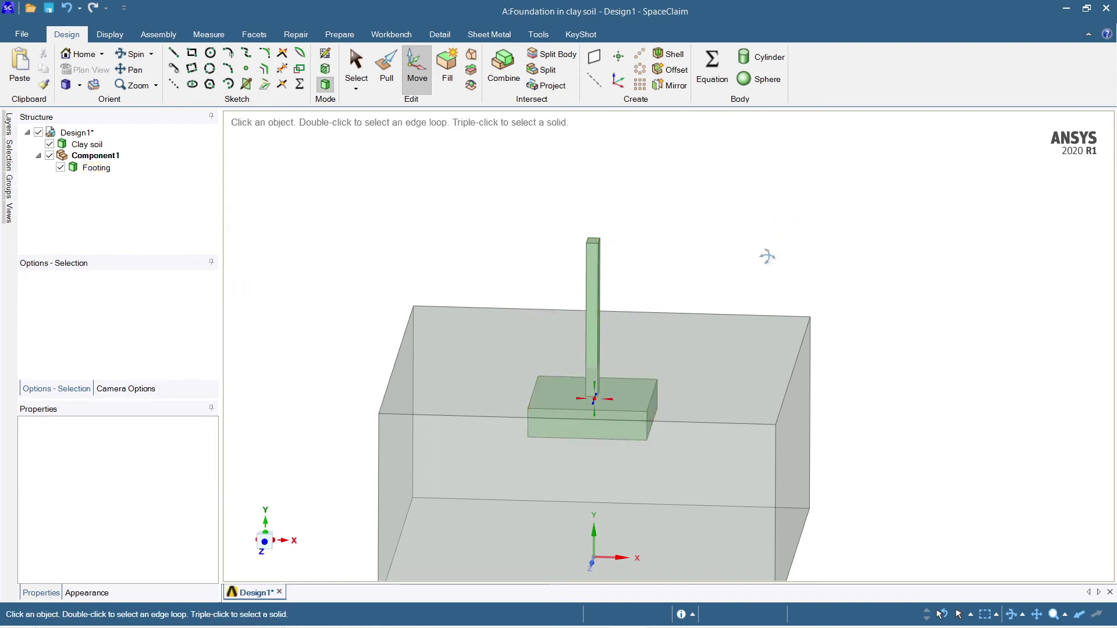
{"action": "middle_click_drag", "start_coordinate": [765, 254], "coordinate": [713, 285]}
Orbit, zoom and pan to inspect the footing and column inside the translucent Clay soil block
{"action": "left_click", "coordinate": [673, 361]}
{"action": "scroll", "coordinate": [620, 309], "scroll_direction": "up", "scroll_amount": 3}
{"action": "scroll", "coordinate": [621, 314], "scroll_direction": "down", "scroll_amount": 3}
{"action": "left_click", "coordinate": [750, 219]}
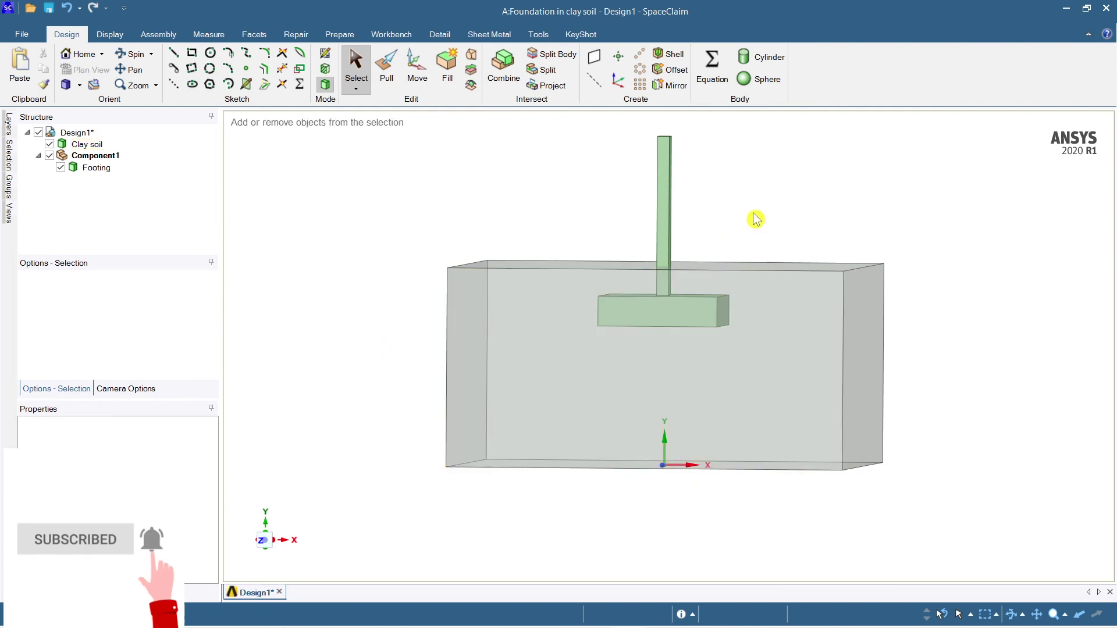
{"action": "middle_click_drag", "start_coordinate": [755, 219], "coordinate": [713, 229]}
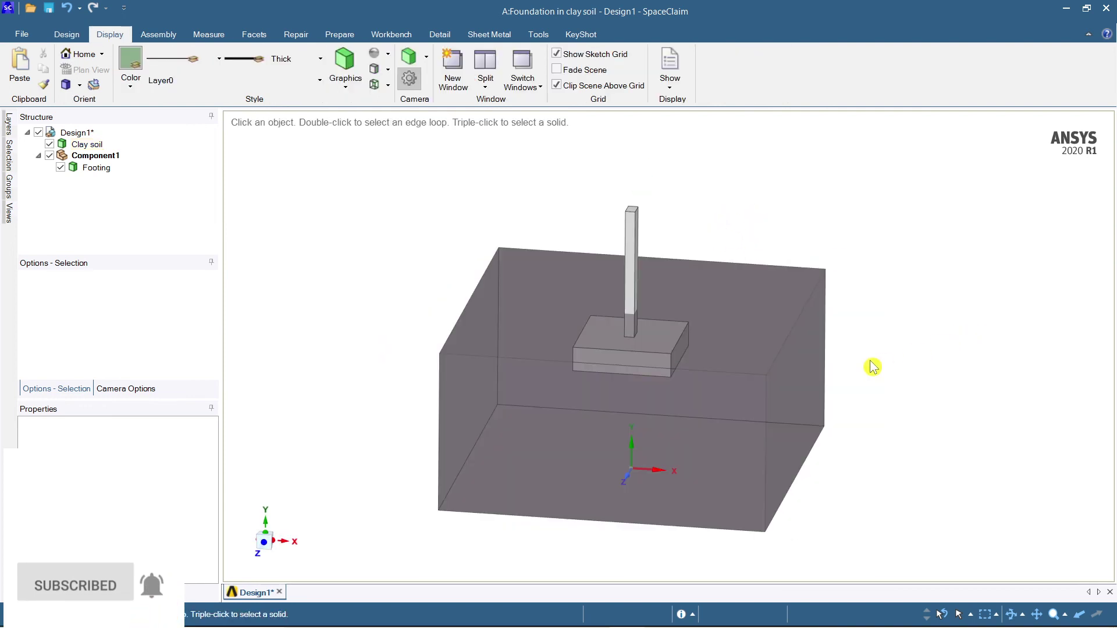
{"action": "scroll", "coordinate": [710, 316], "scroll_direction": "up", "scroll_amount": 3}
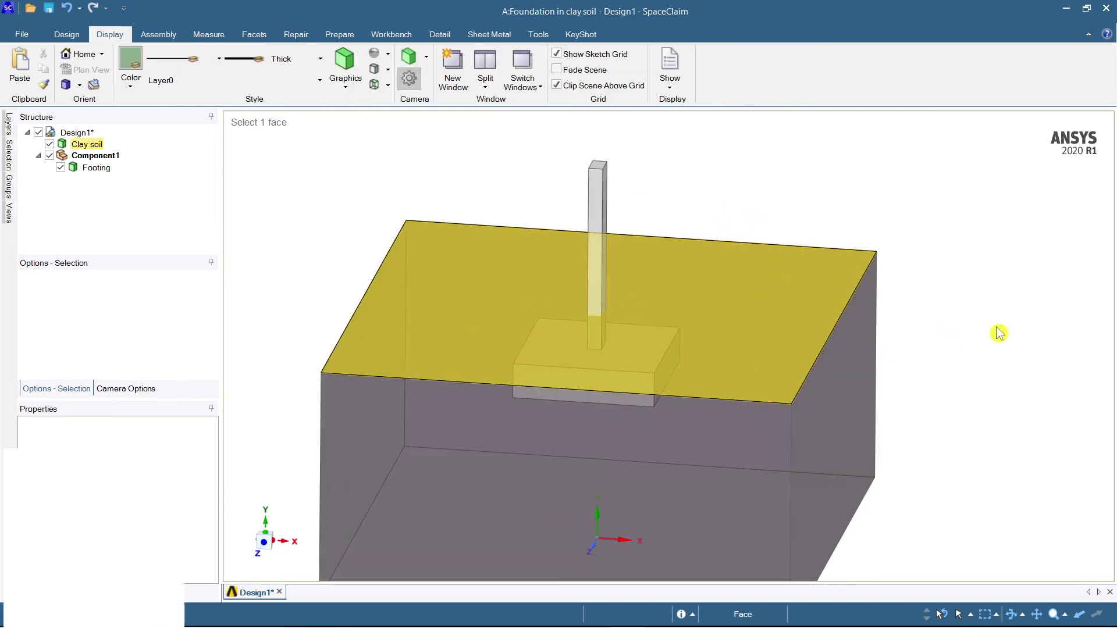
{"action": "mouse_move", "coordinate": [1021, 359]}
{"action": "middle_mouse_down", "text": "ctrl"}
{"action": "mouse_move", "coordinate": [1017, 330]}
{"action": "mouse_move", "coordinate": [1029, 351]}
{"action": "middle_mouse_up", "text": "ctrl"}
{"action": "scroll", "coordinate": [1028, 357], "scroll_direction": "down", "scroll_amount": 2}
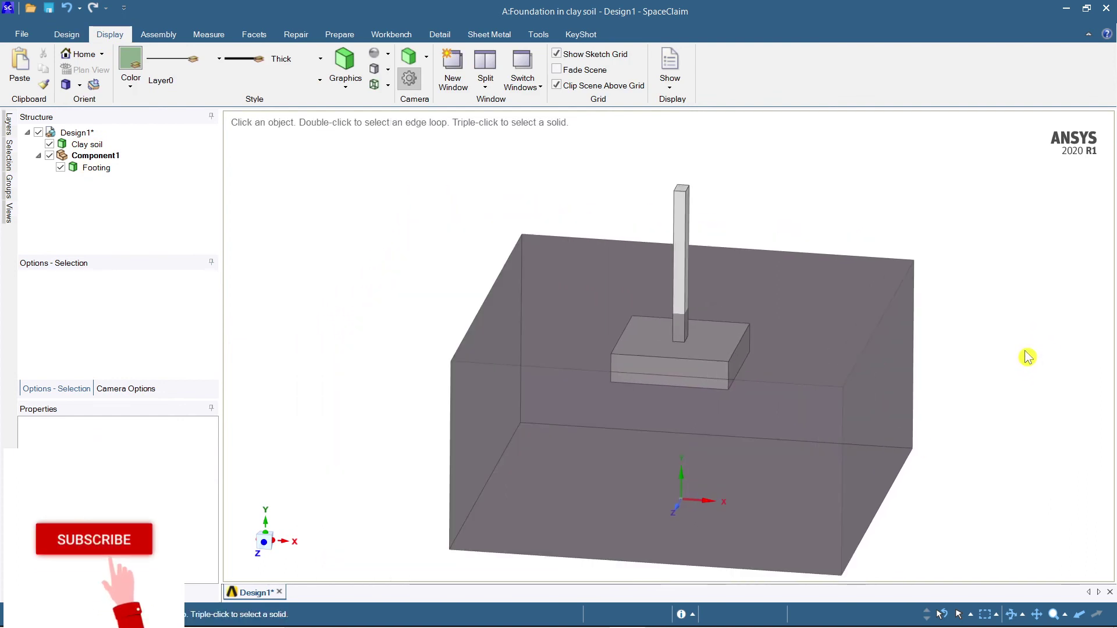
{"action": "mouse_move", "coordinate": [628, 623]}
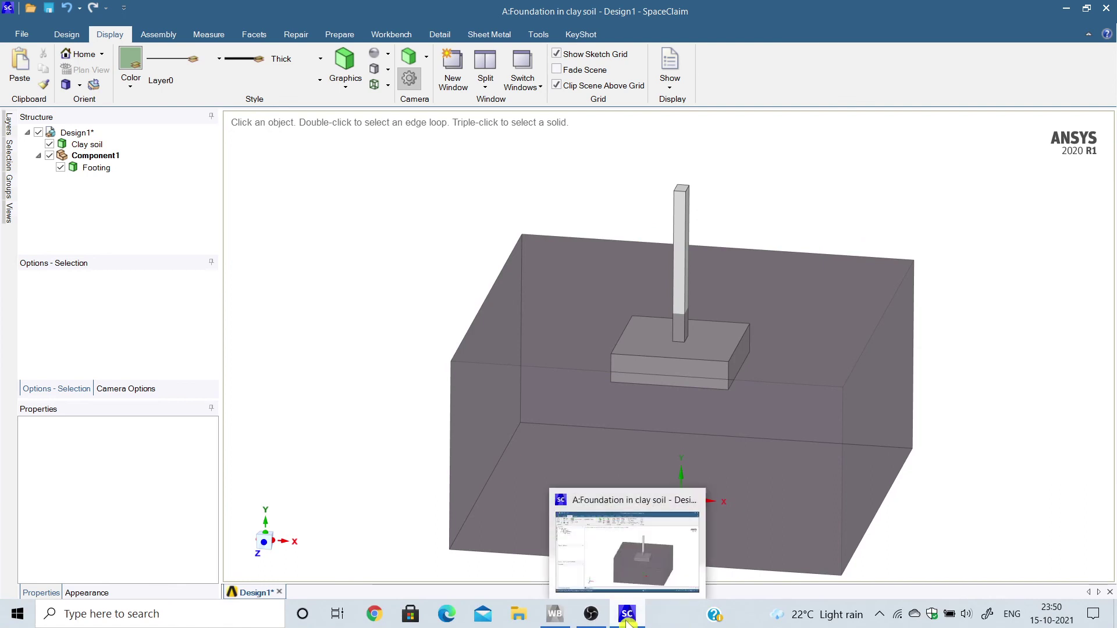